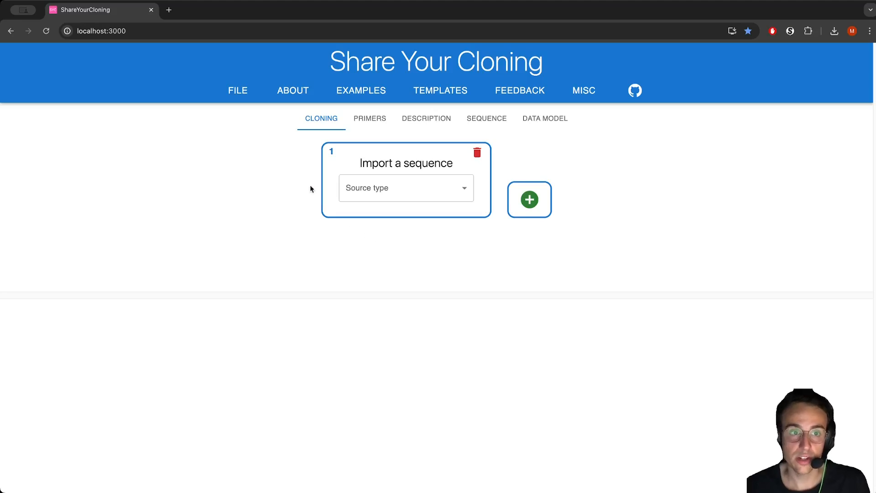
left_click(293, 91)
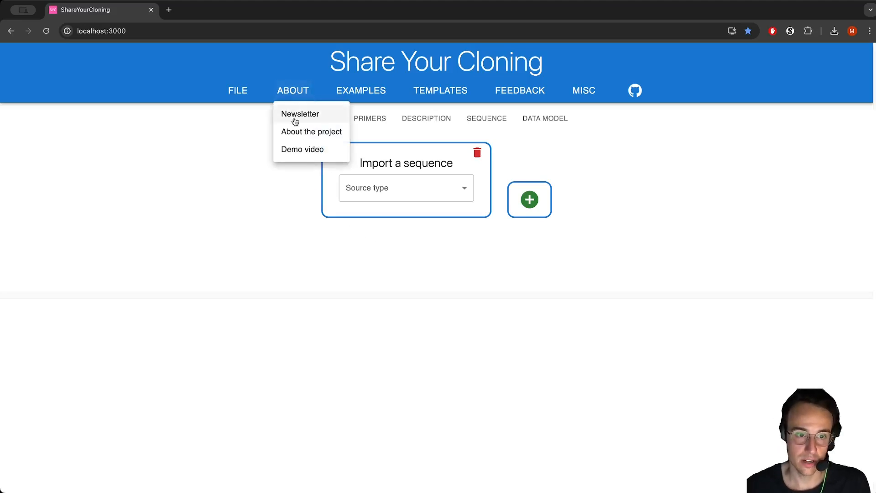
left_click(352, 239)
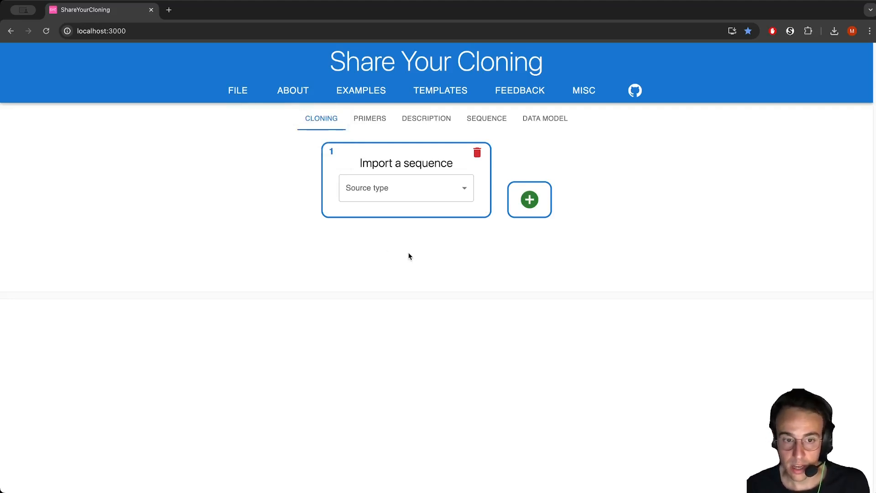
Import the plasmid with repository ID 39296 from AddGene as the first sequence
left_click(388, 181)
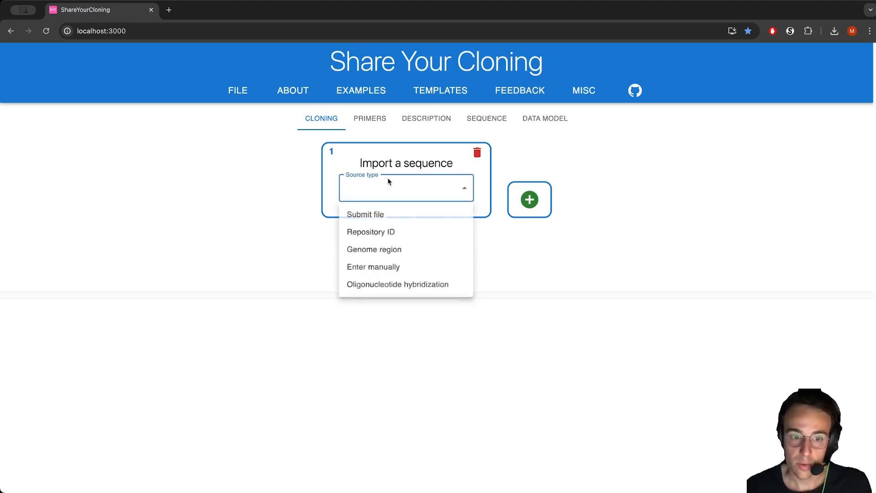
left_click(394, 232)
left_click(396, 212)
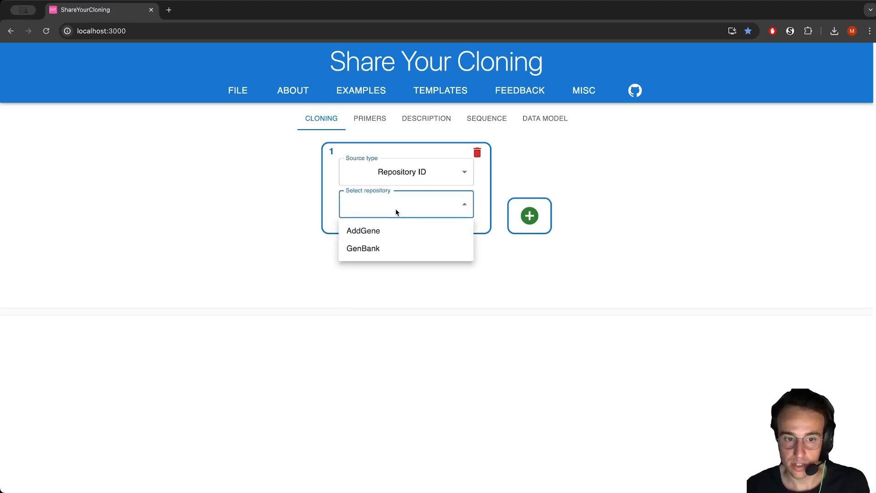
left_click(395, 233)
double_click(390, 259)
key("super+c")
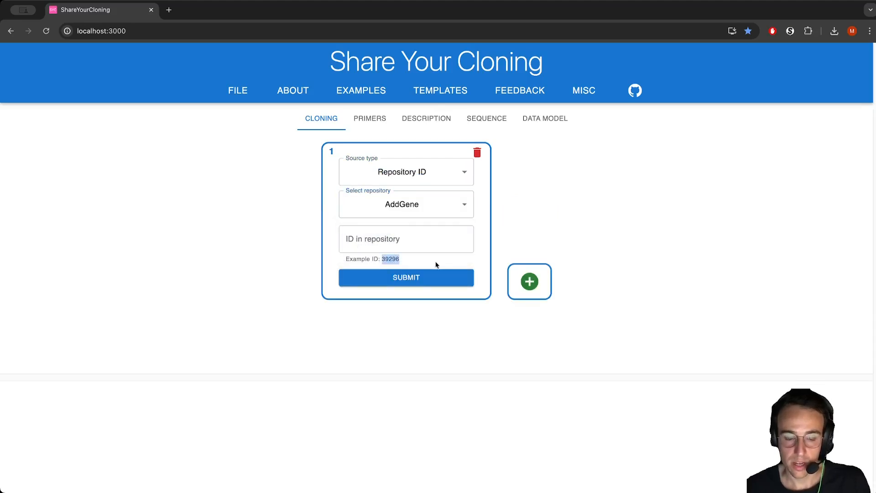
left_click(378, 235)
key("super+v")
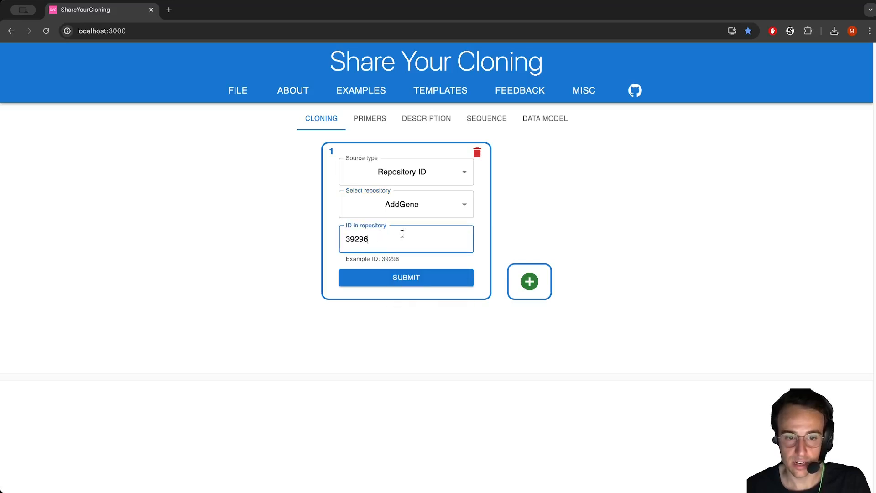
left_click(374, 276)
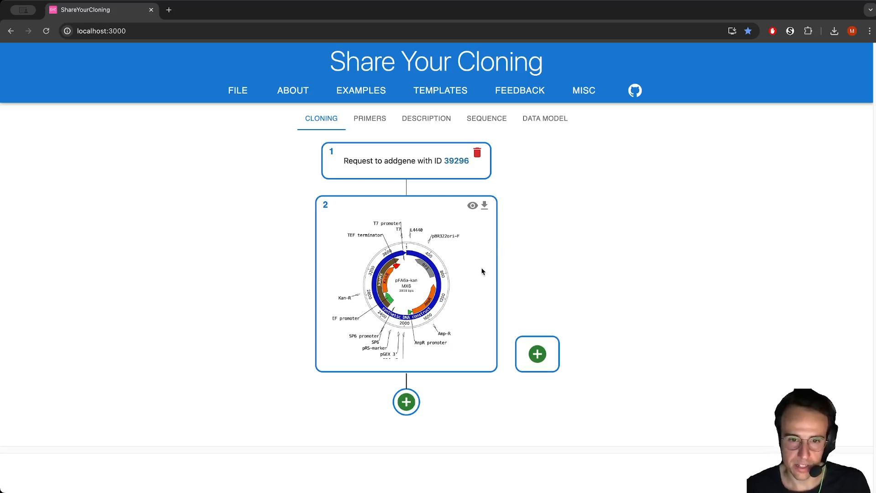
Examine the imported plasmid in its linear, circular and sequence maps, and return to the cloning view
left_click(473, 206)
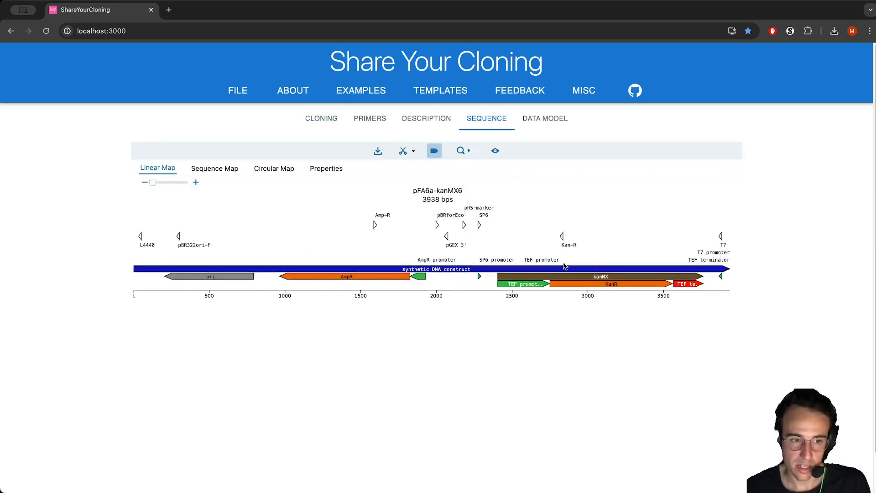
left_click(261, 169)
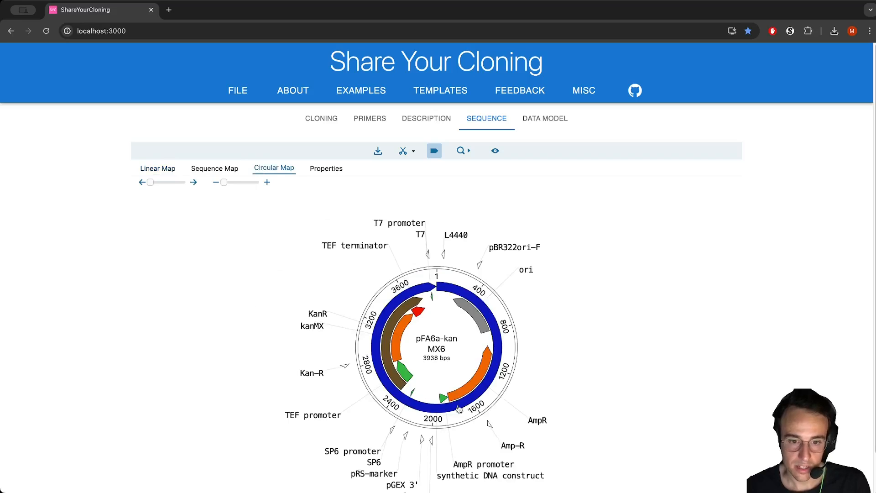
left_click(221, 169)
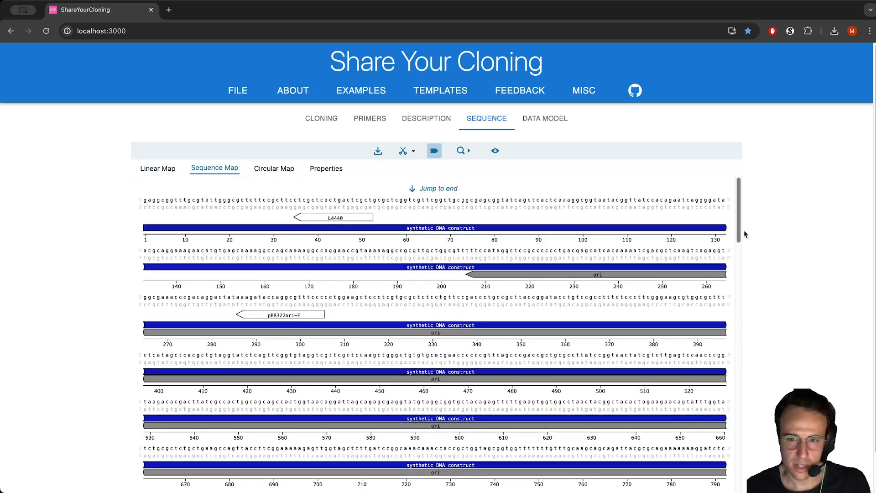
left_click_drag(741, 222, 748, 286)
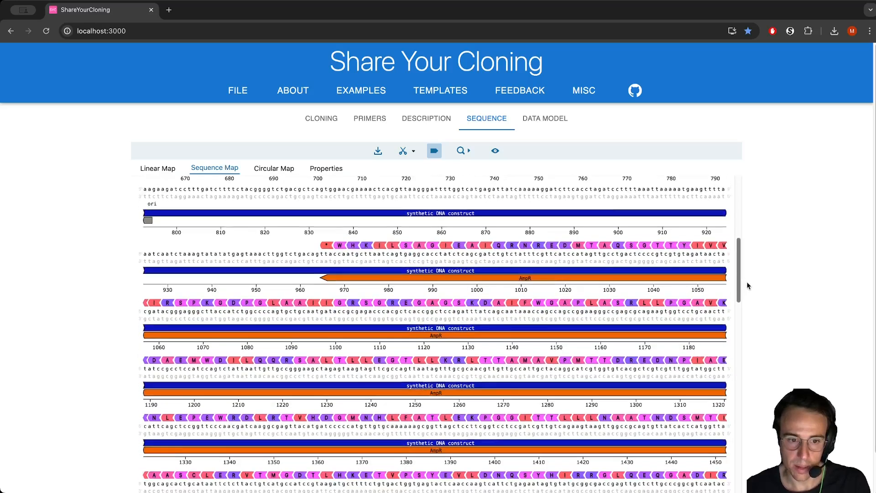
left_click(308, 124)
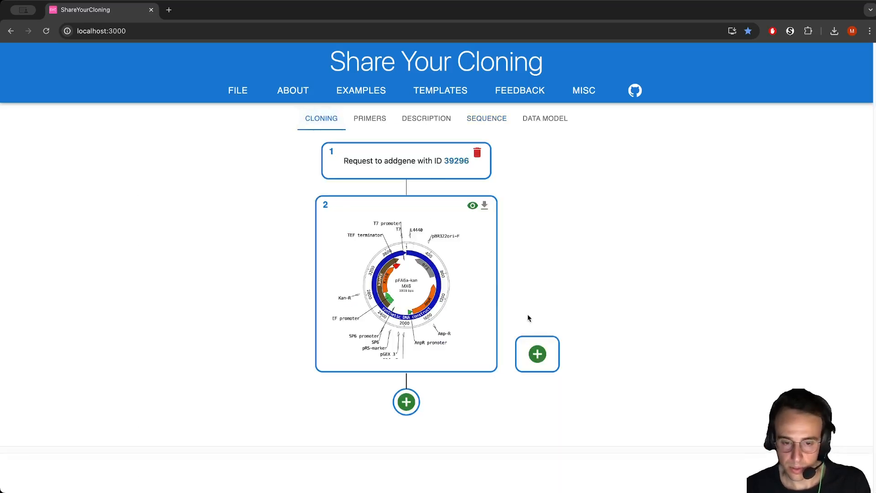
Add a second sequence source of type Genome region, using a locus in the reference genome
left_click(537, 353)
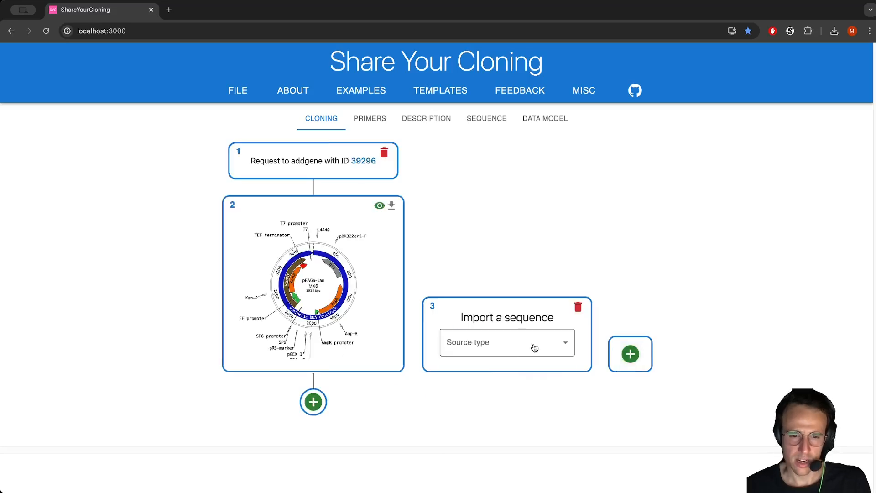
left_click(535, 348)
left_click(534, 402)
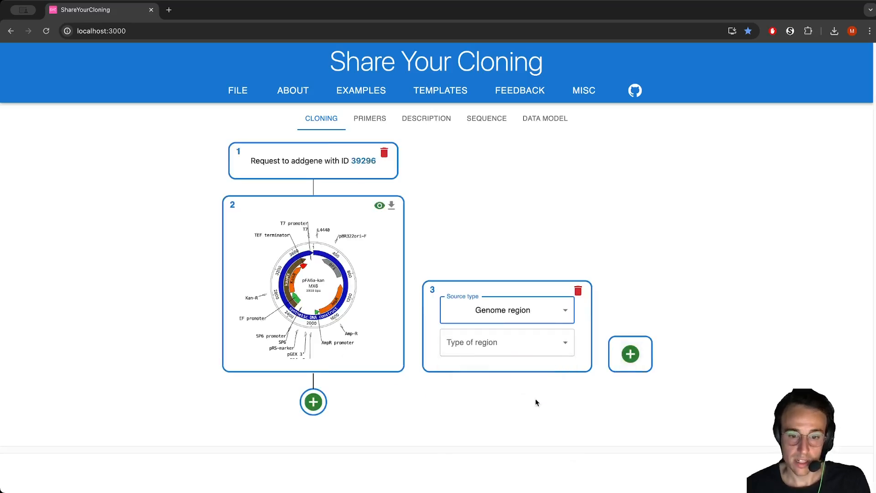
left_click(522, 354)
left_click(521, 376)
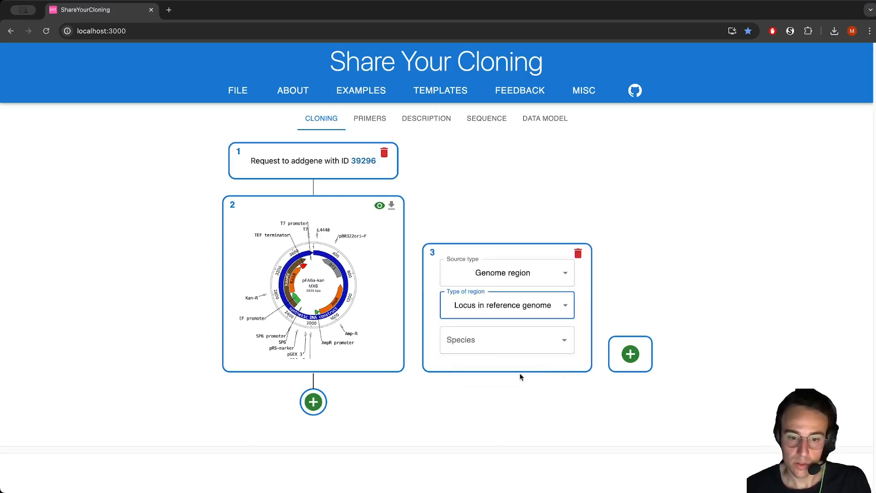
Import the ase1 gene locus of Schizosaccharomyces pombe, keeping 1000 upstream and 1000 downstream bases
left_click(506, 346)
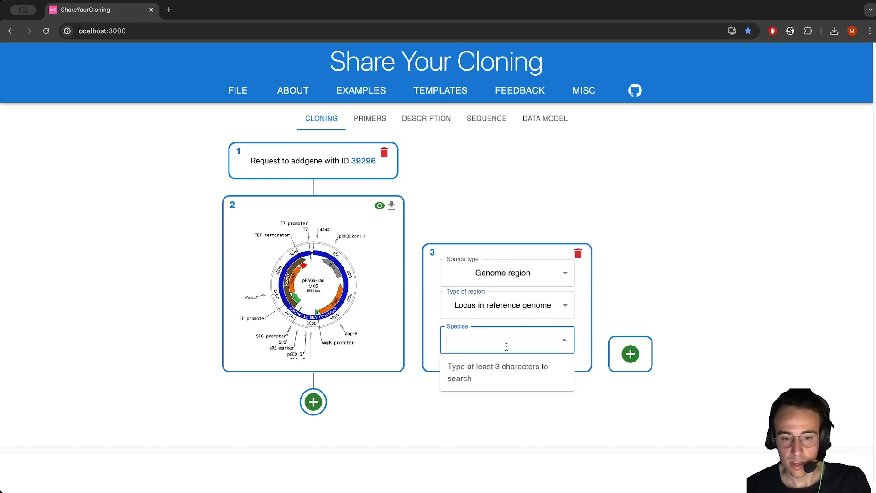
type("pombe")
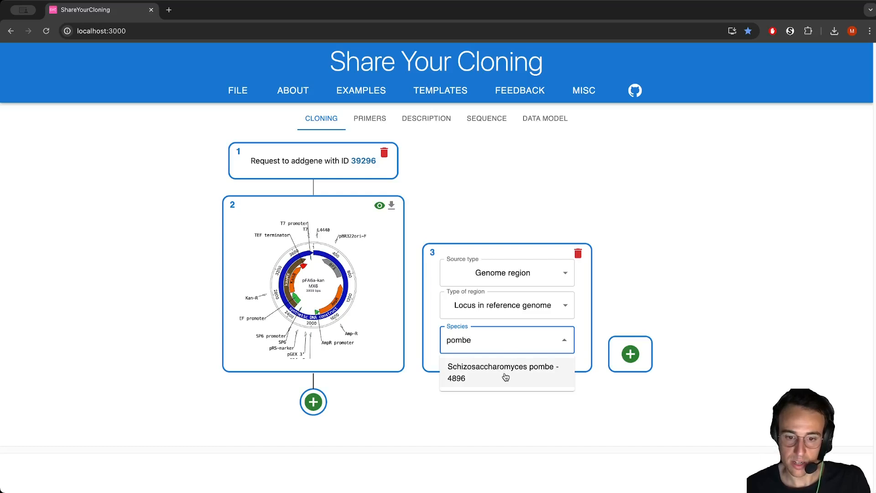
left_click(505, 376)
left_click(491, 348)
type("ase1")
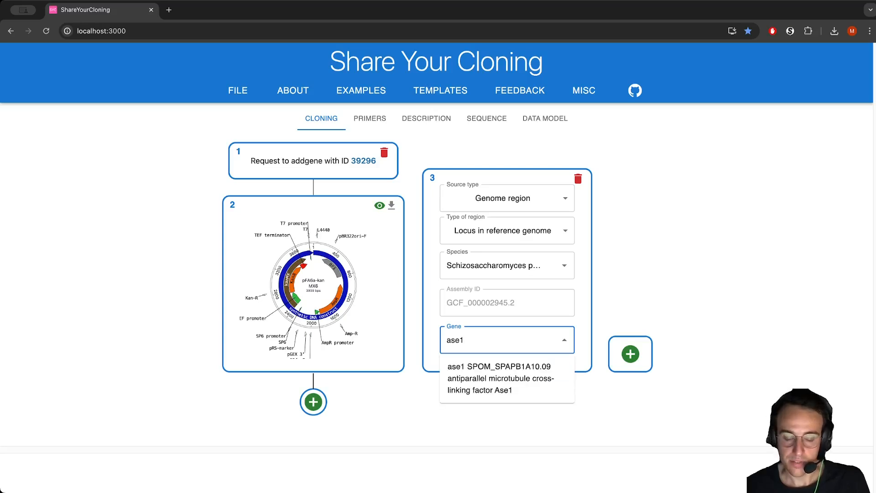
left_click(480, 376)
scroll(483, 386, "down", 2)
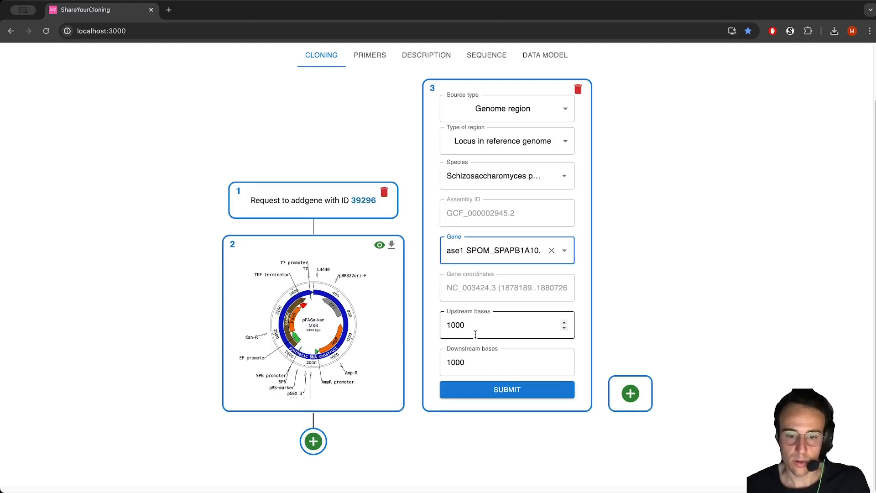
left_click(494, 391)
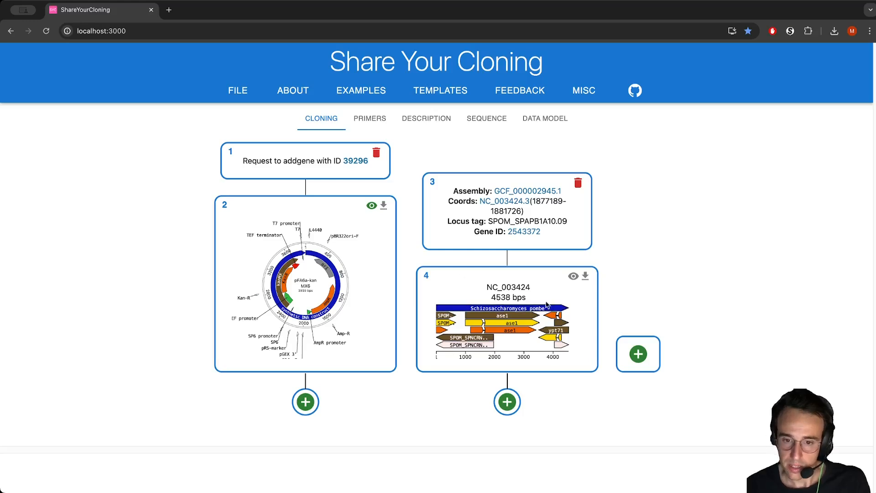
Examine the sequence map of the imported ase1 locus and return to the cloning view
left_click(573, 277)
scroll(553, 309, "up", 10)
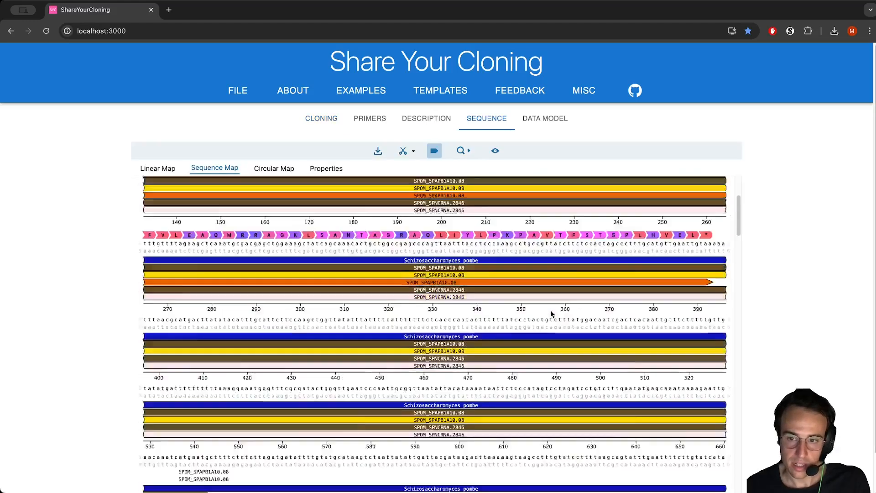
left_click(321, 122)
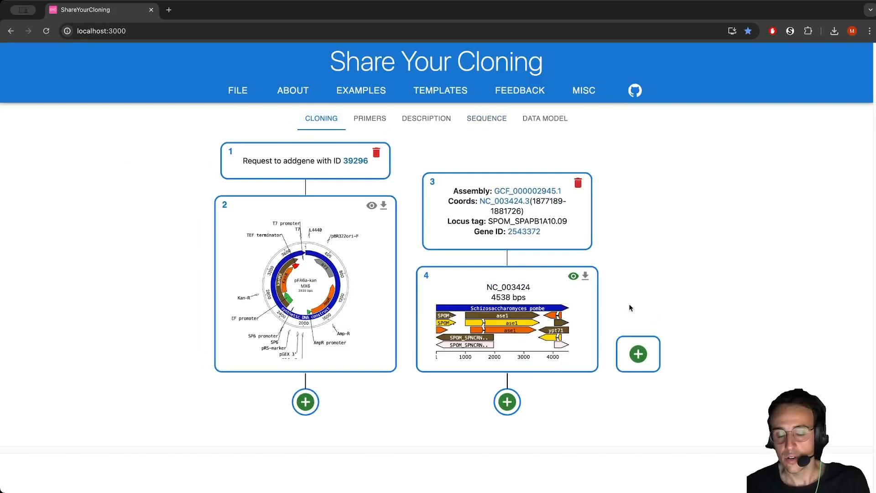
left_click(636, 351)
left_click(633, 347)
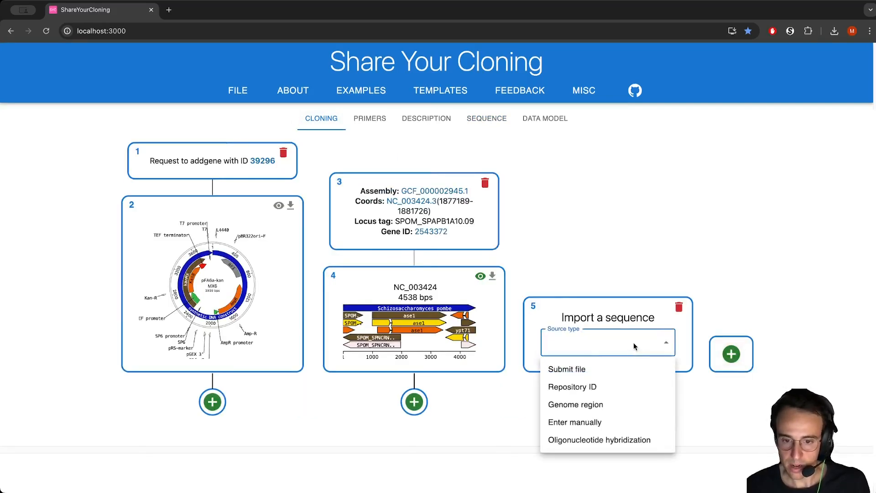
left_click(679, 238)
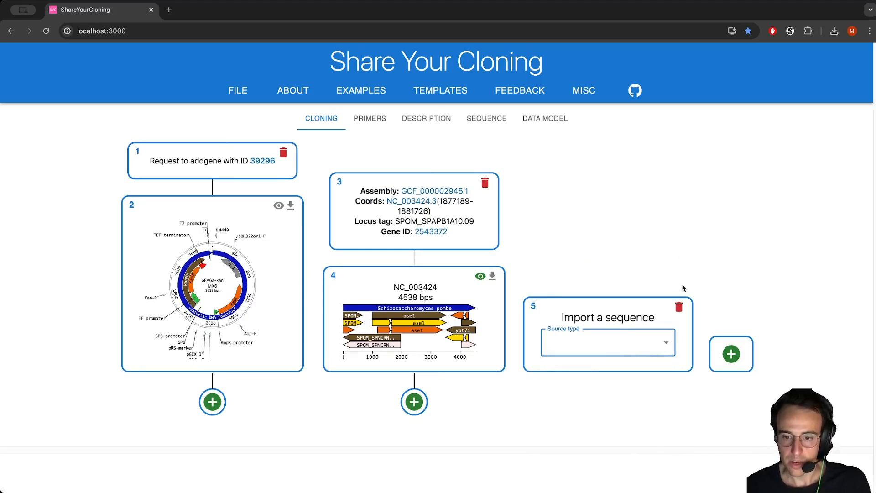
left_click(679, 307)
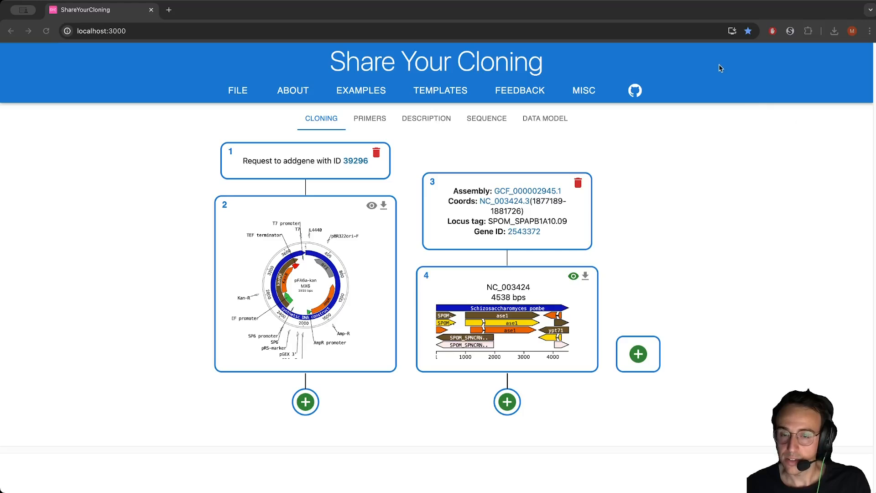
Import local sequence files, including addgene-plasmid-39296-sequence-49545.gbk, dummy_EcoRI.fasta, golden_gate_input.gb and pFA6a-hphMX6.gb, and delete them again
left_click_drag(704, 161, 494, 239)
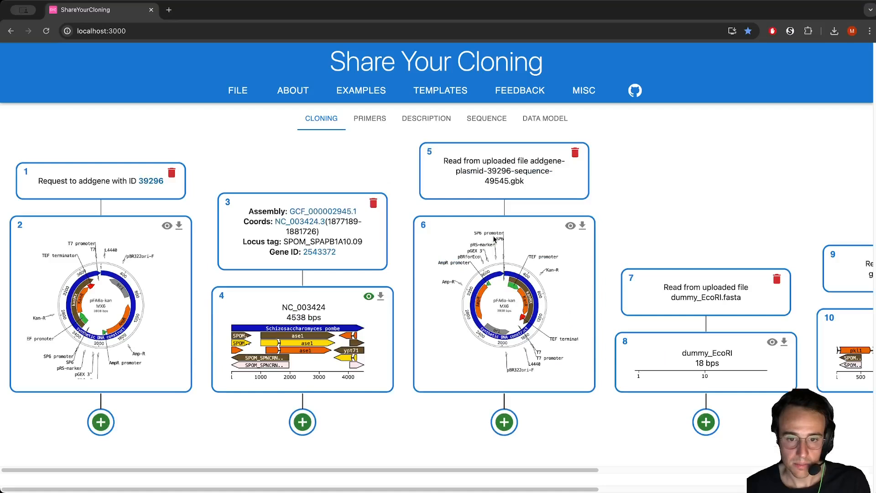
mouse_move(496, 469)
left_mouse_down()
mouse_move(768, 470)
mouse_move(504, 470)
mouse_move(599, 470)
left_mouse_up()
left_click(430, 153)
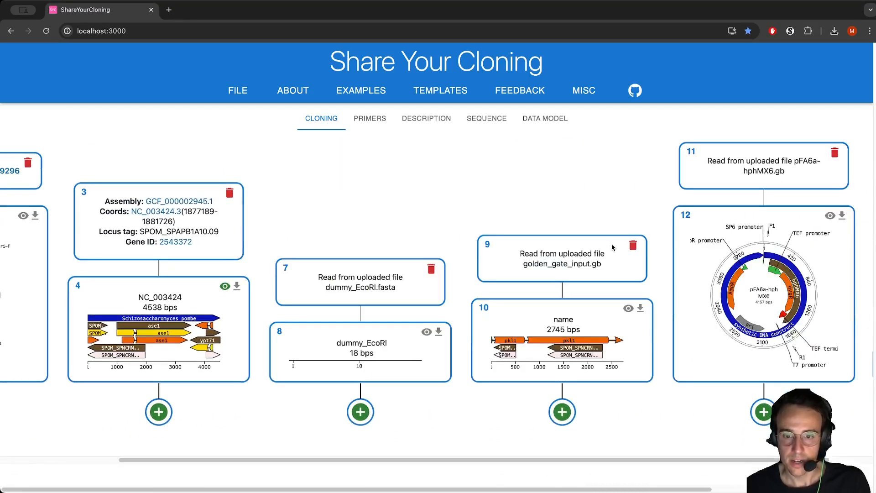
left_click(636, 246)
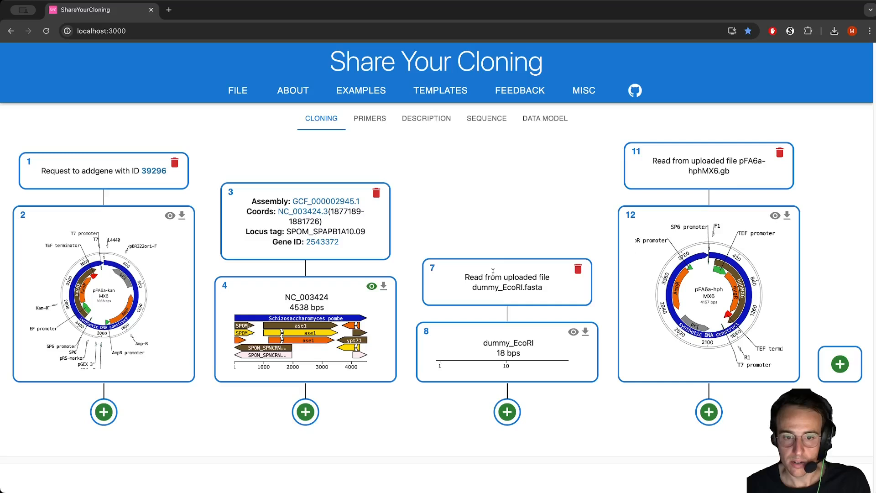
left_click(577, 269)
left_click(679, 154)
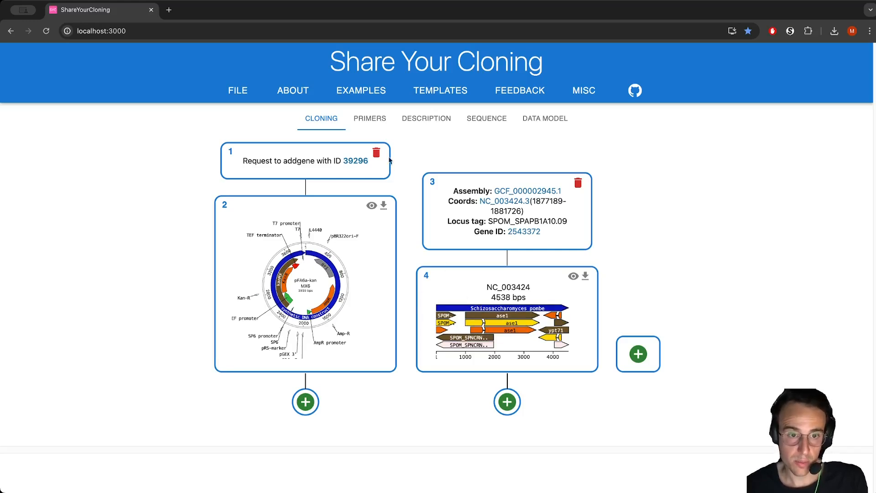
Review the primer list and the entry form for a new primer, and return to the cloning view
left_click(357, 119)
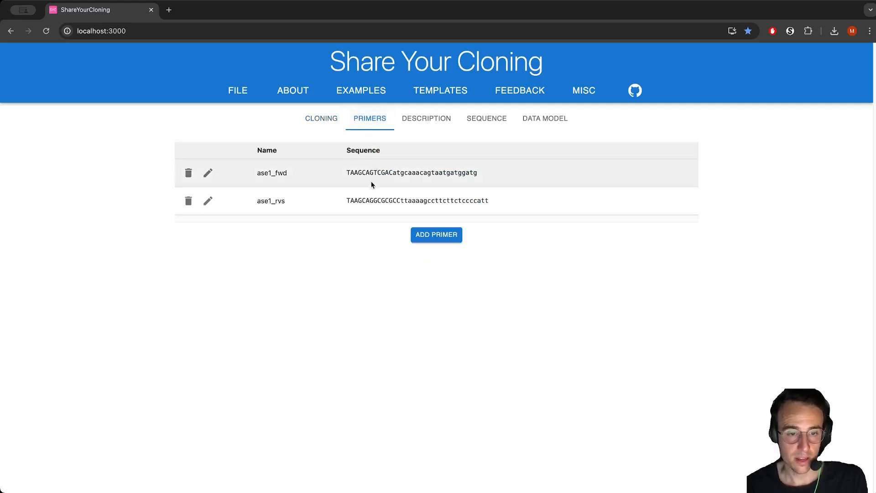
left_click(443, 237)
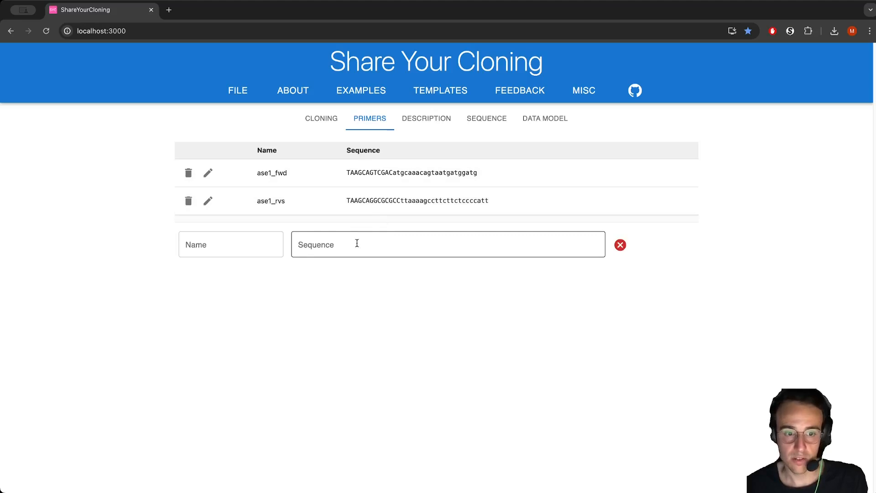
left_click(620, 245)
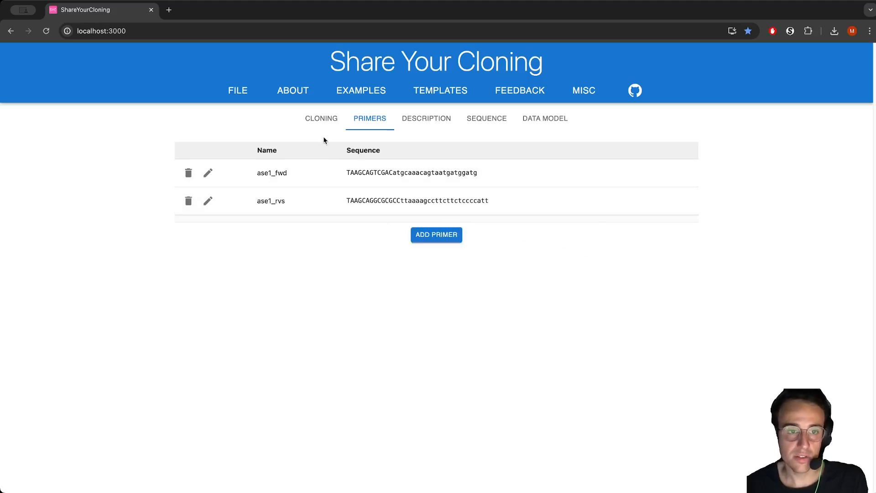
left_click(326, 125)
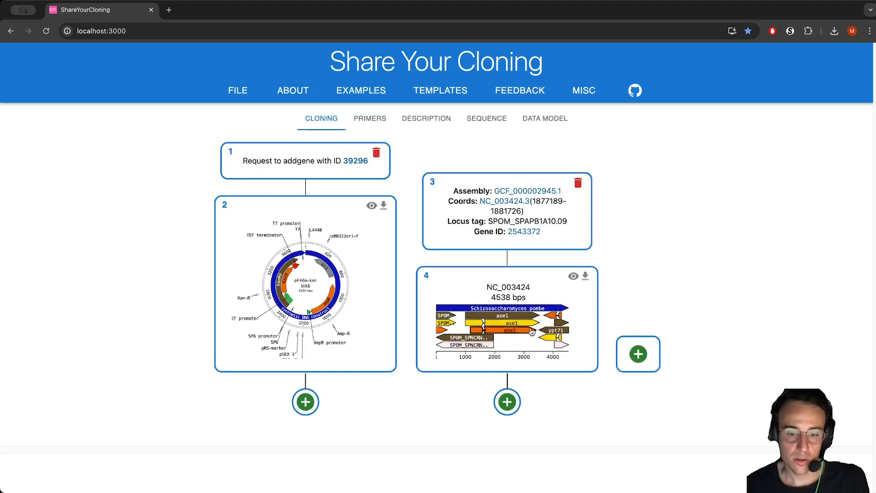
Run a PCR on the ase1 locus sequence with forward primer ase1_fwd and reverse primer ase1_rvs
left_click(507, 402)
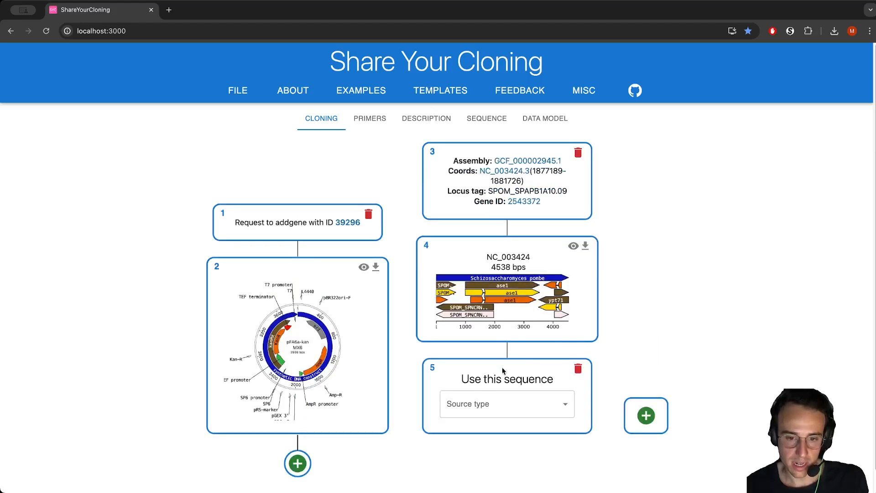
left_click(539, 417)
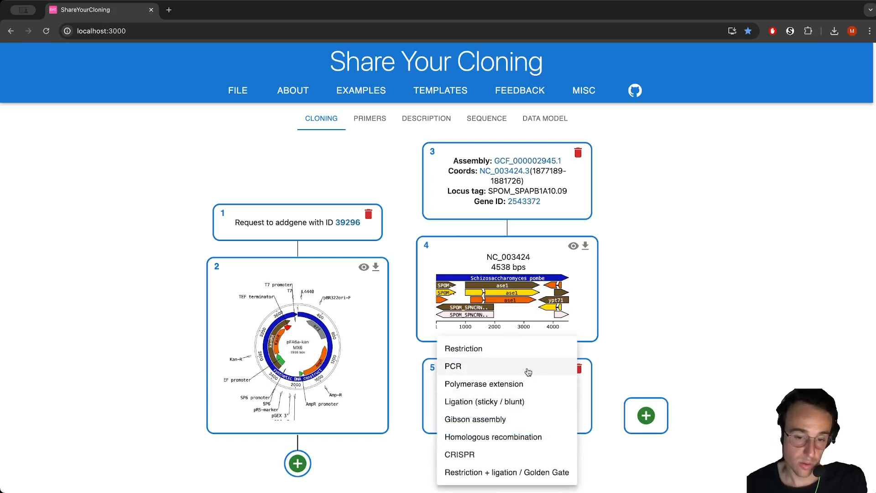
left_click(527, 372)
scroll(567, 355, "down", 4)
left_click(520, 239)
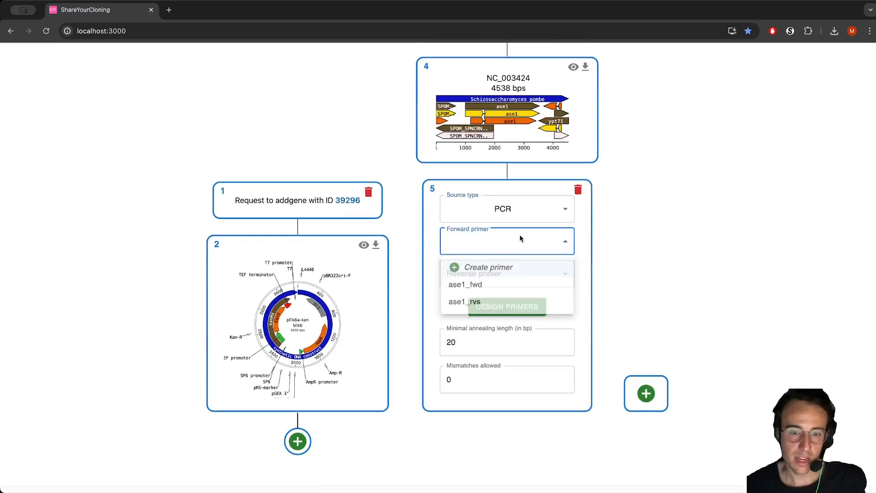
left_click(517, 287)
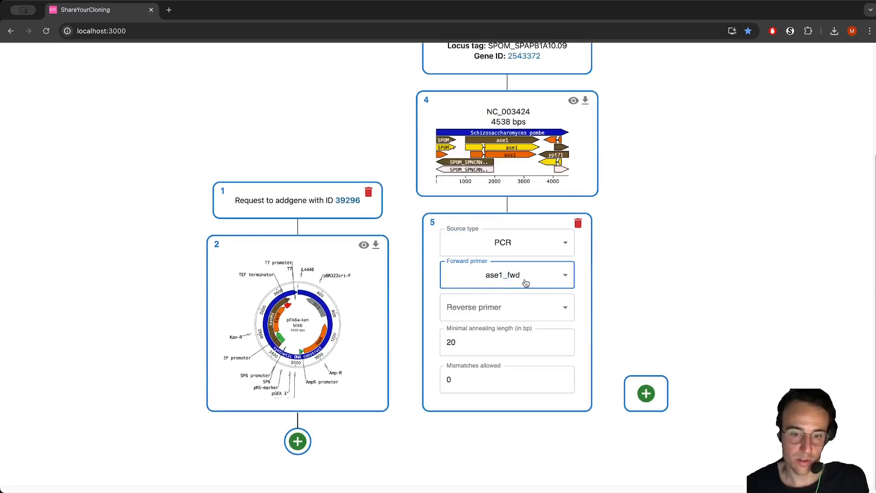
left_click(528, 306)
left_click(528, 369)
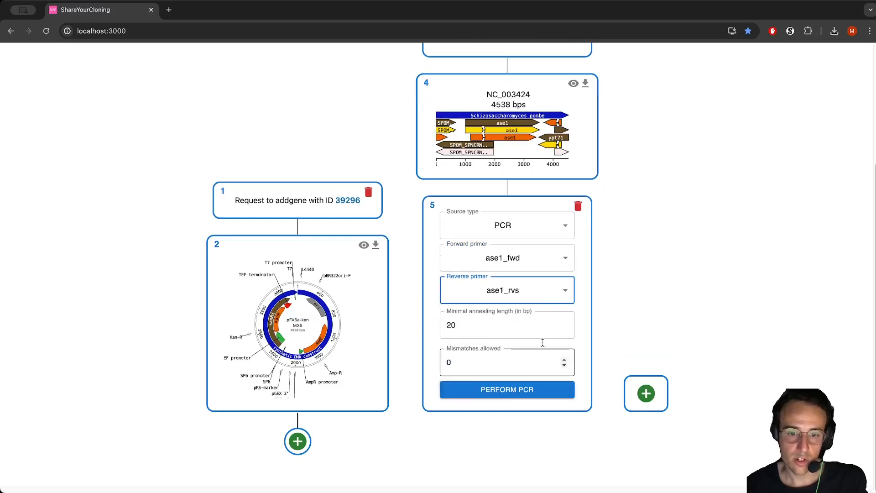
left_click(528, 390)
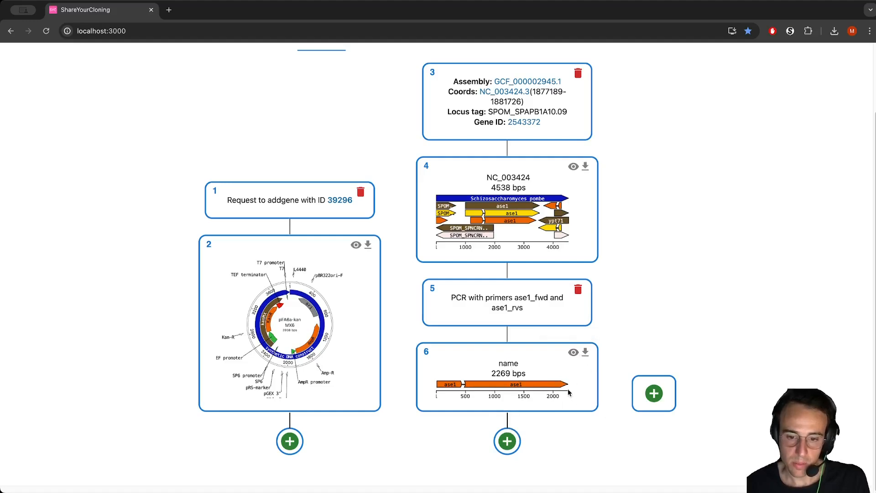
Examine both ends of the PCR product's sequence map with restriction cut sites shown, and return to the cloning view
left_click(573, 352)
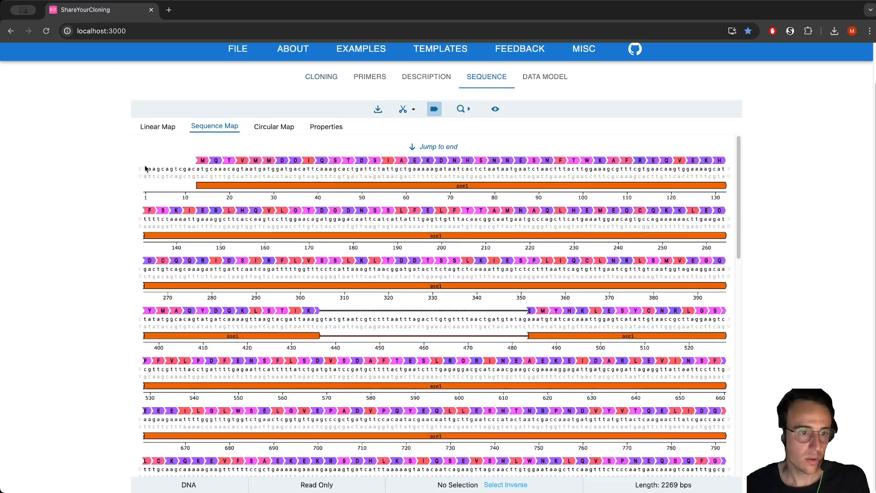
left_click(403, 110)
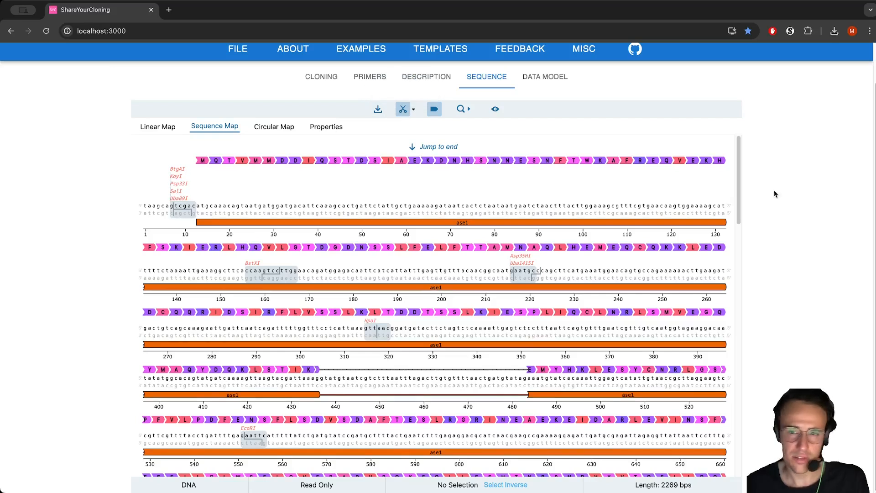
left_click_drag(739, 185, 739, 401)
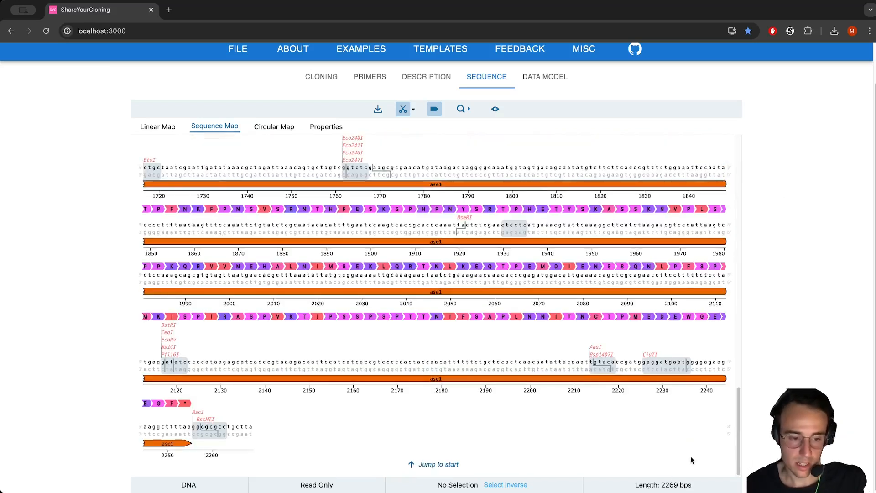
left_click(739, 441)
left_click_drag(739, 441, 739, 182)
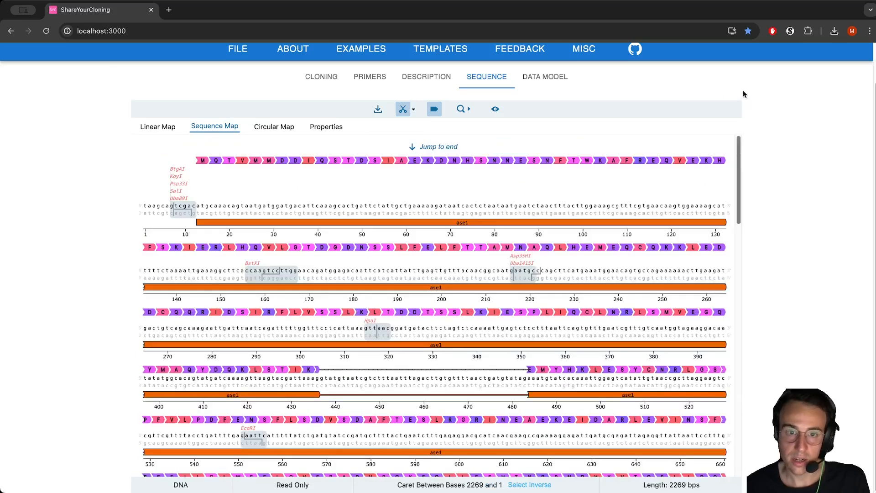
left_click(320, 85)
Digest the PCR product with SalI and AscI and choose the 2254 bp fragment containing ase1
scroll(418, 200, "down", 2)
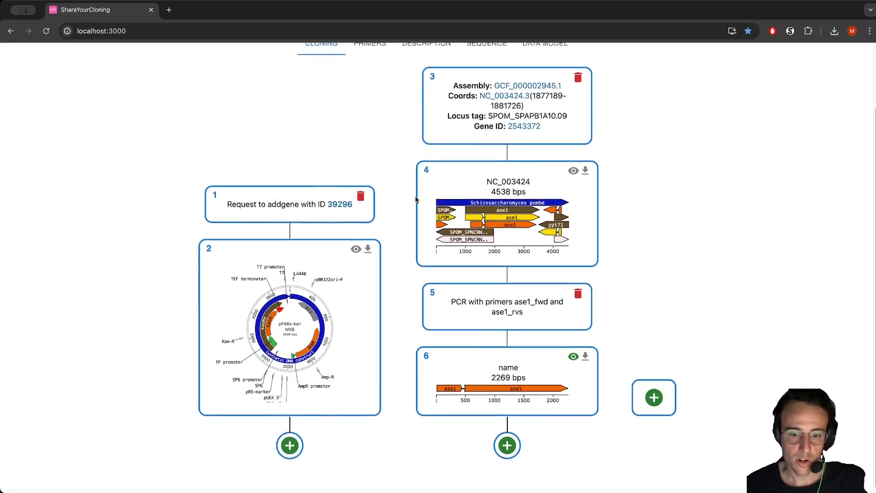
scroll(664, 391, "down", 2)
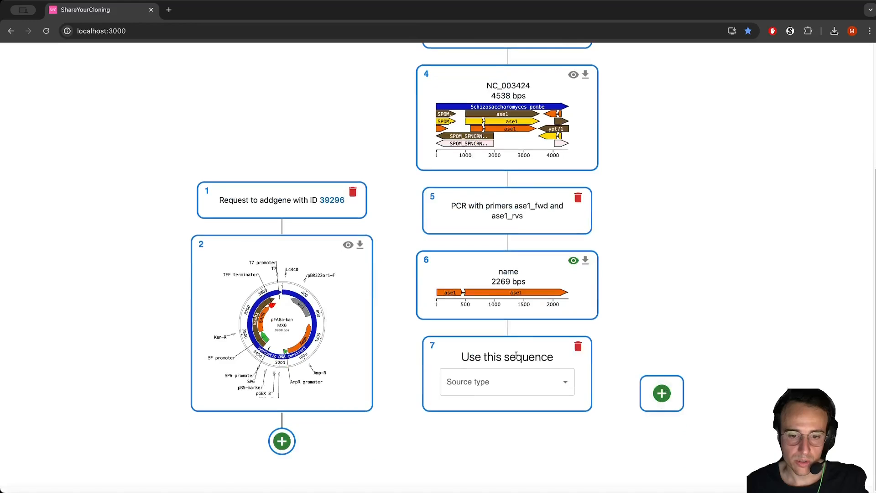
left_click(509, 379)
left_click(510, 347)
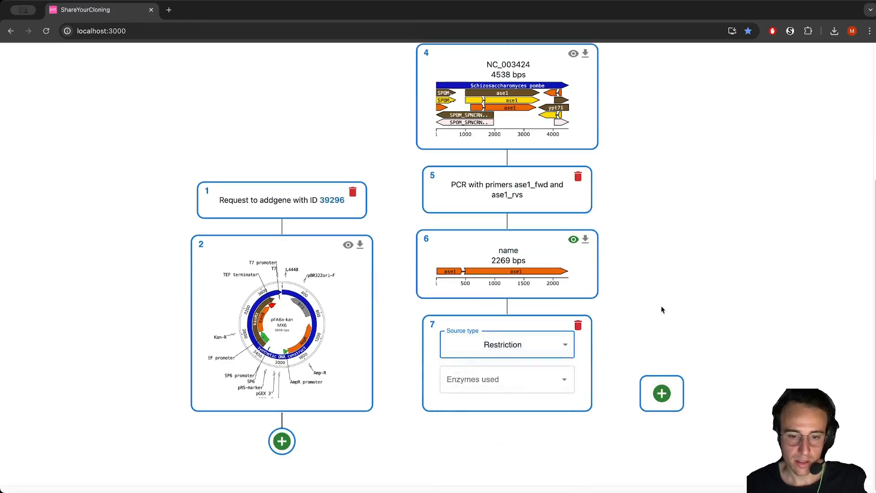
left_click(490, 381)
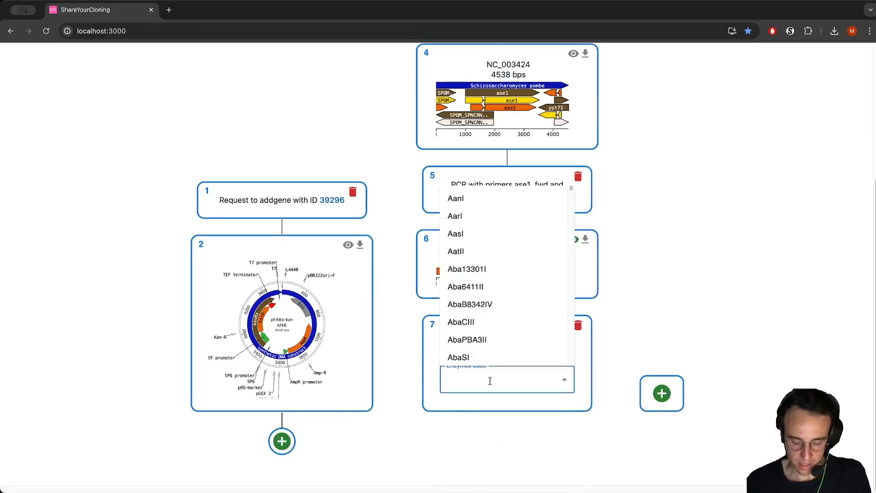
type("Sali")
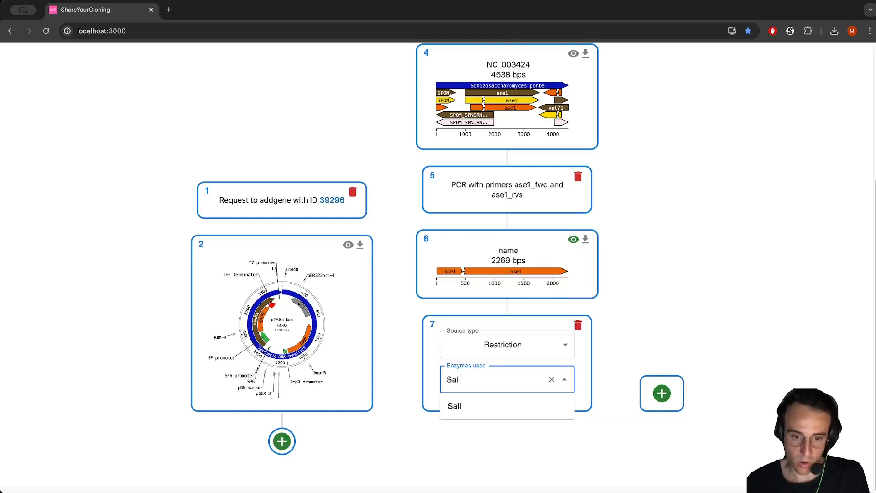
left_click(485, 406)
type("AscI")
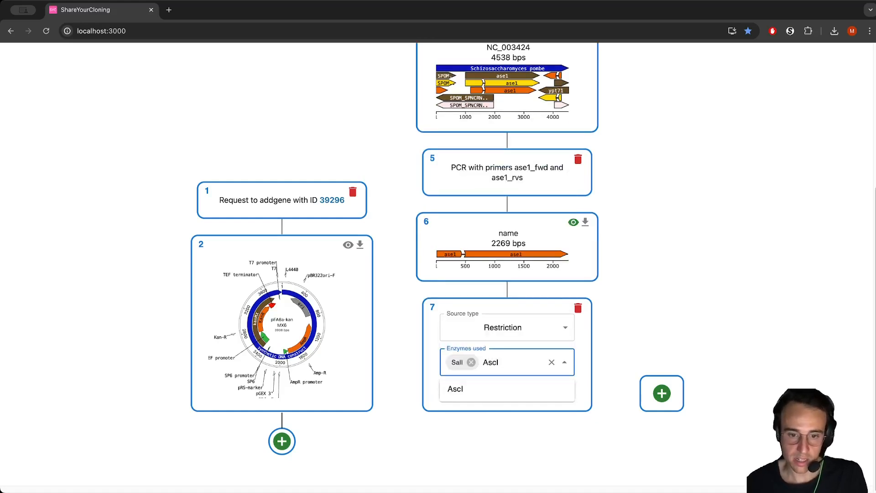
left_click(501, 395)
left_click(543, 391)
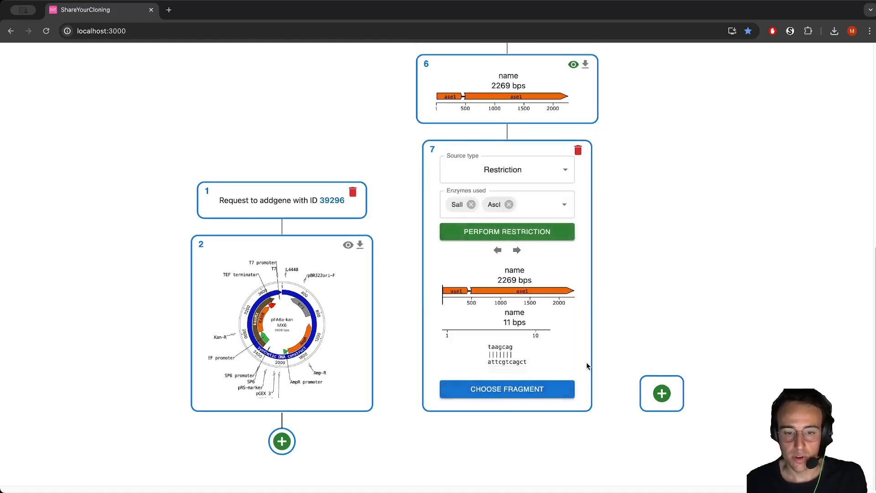
left_click(518, 250)
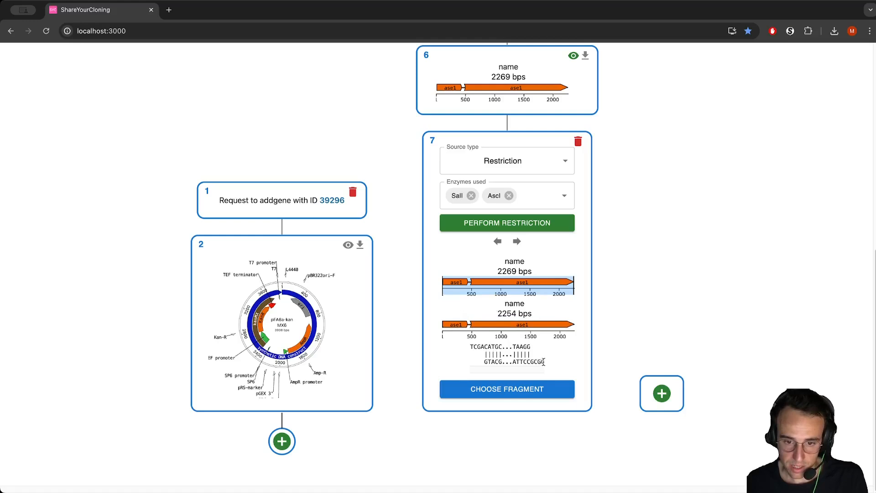
left_click(528, 389)
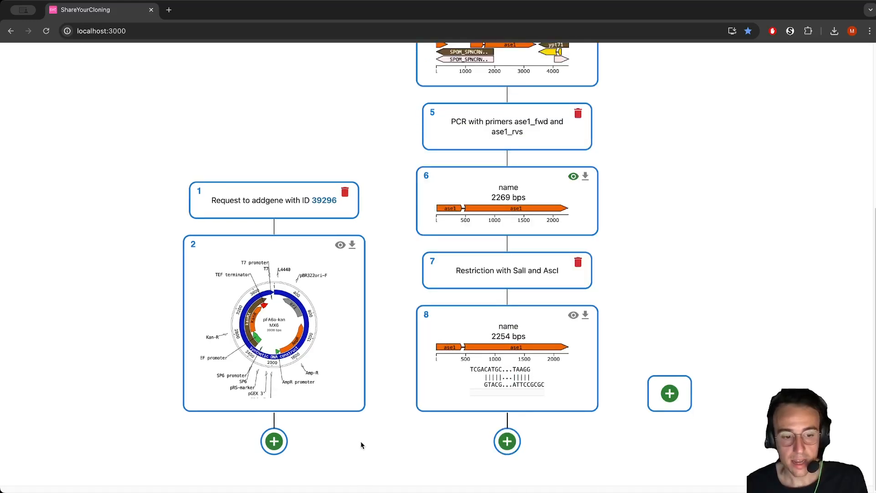
Perform a restriction of the AddGene 39296 plasmid with the enzymes SalI and AscI
left_click(276, 441)
left_click(313, 383)
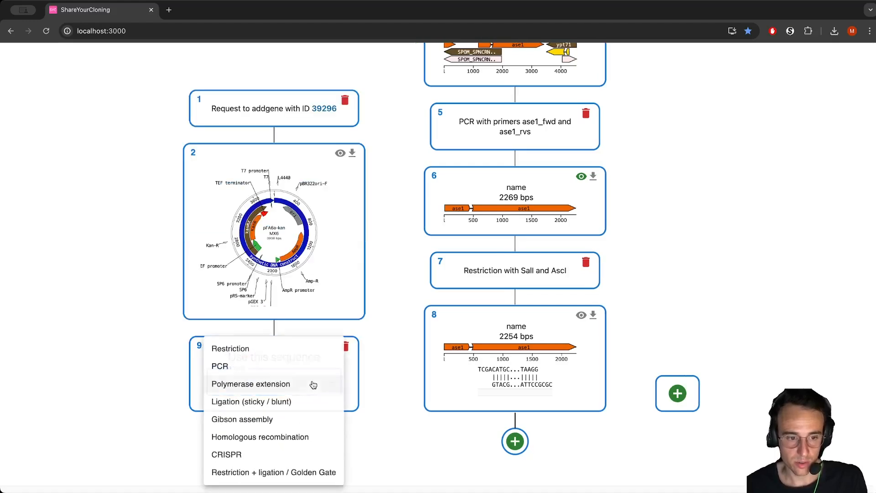
left_click(308, 355)
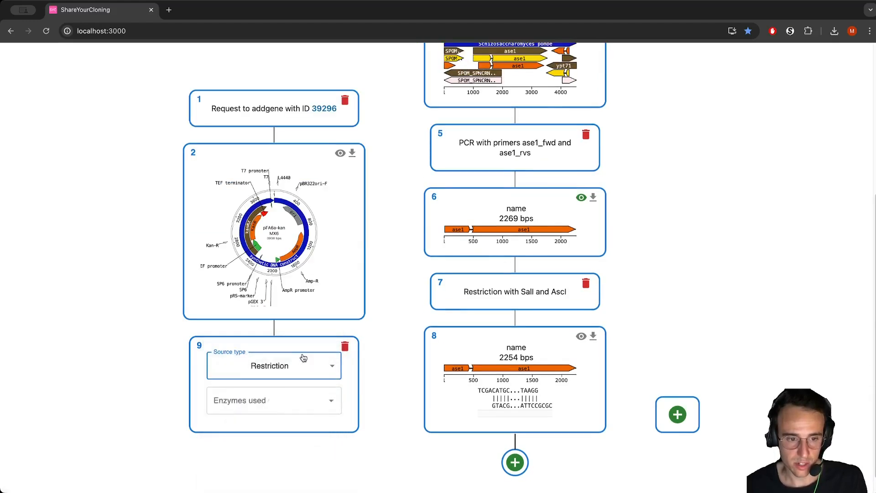
left_click(303, 395)
type("SalI")
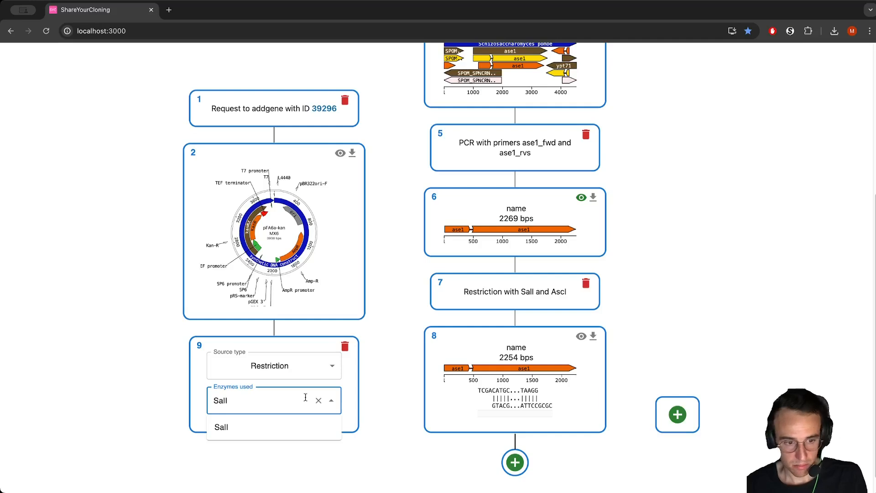
left_click(300, 426)
type("AscI")
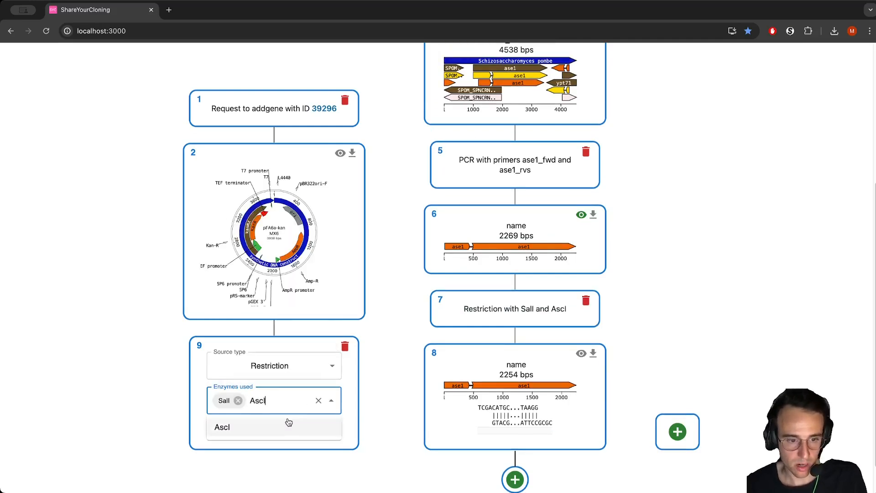
left_click(288, 421)
left_click(289, 428)
Browse the plasmid's digestion fragments and choose the 3916 bp backbone fragment
scroll(406, 371, "down", 3)
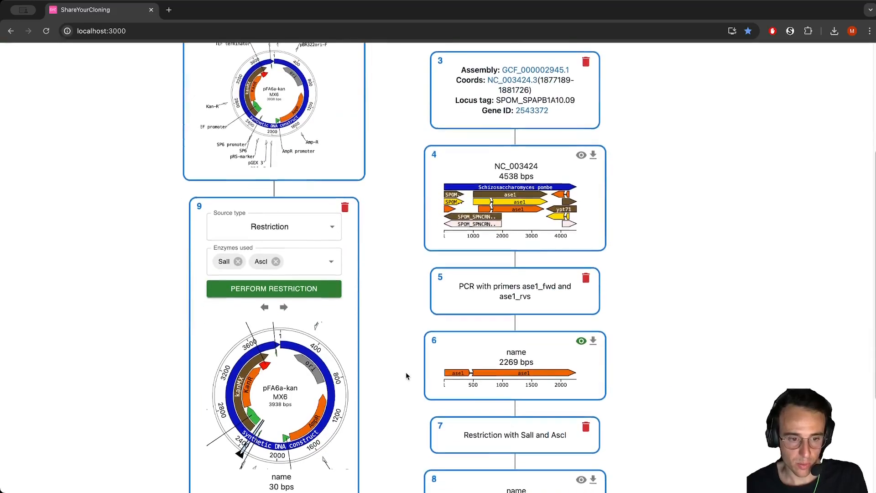
scroll(406, 358, "down", 2)
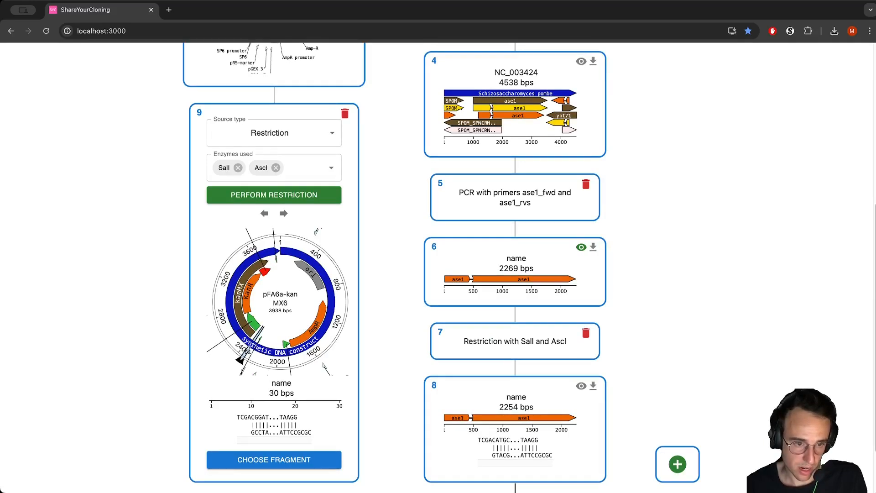
left_click(284, 214)
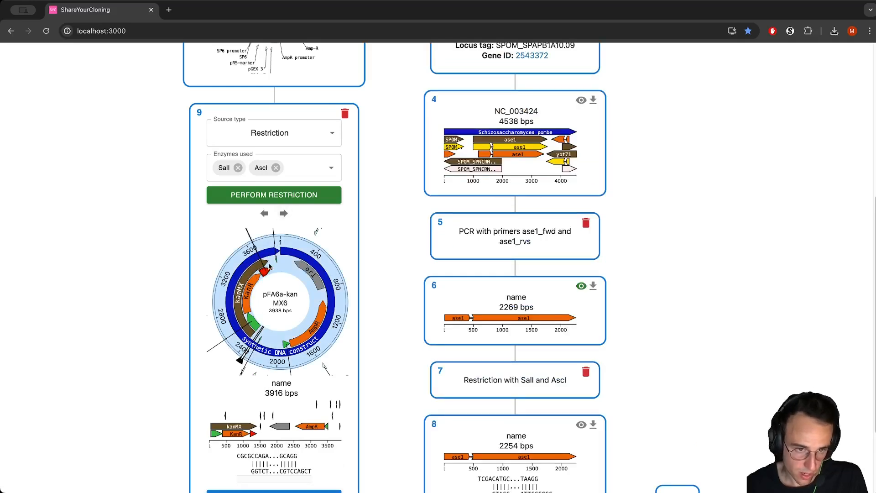
scroll(389, 282, "down", 1)
scroll(388, 281, "down", 3)
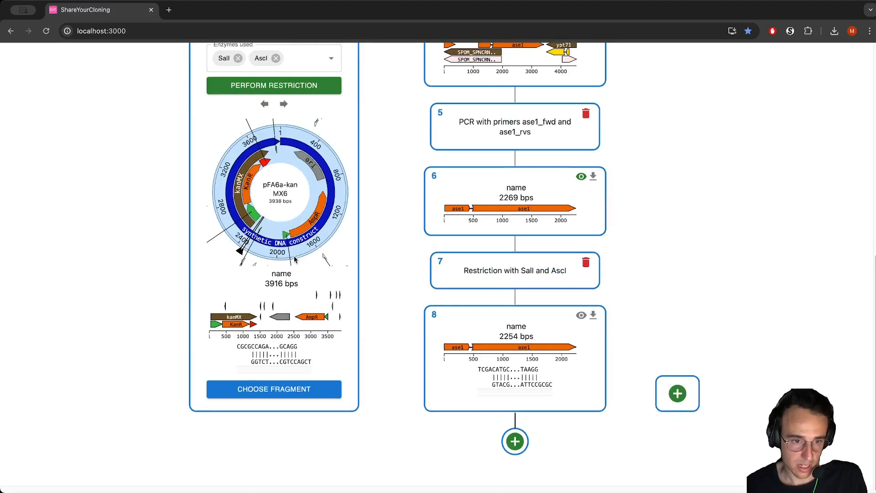
left_click(289, 394)
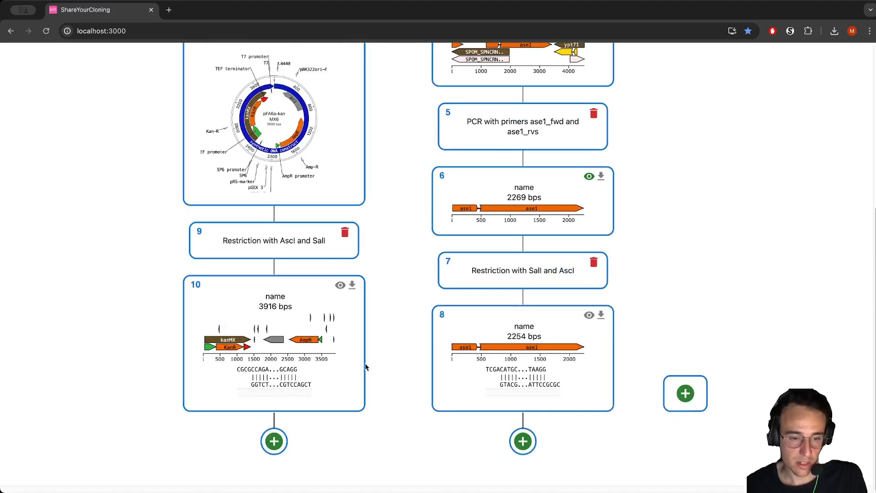
Ligate plasmid fragment 10 with ase1 fragment 8 using Ligation (sticky / blunt), restricted to circular assemblies only
left_click(269, 450)
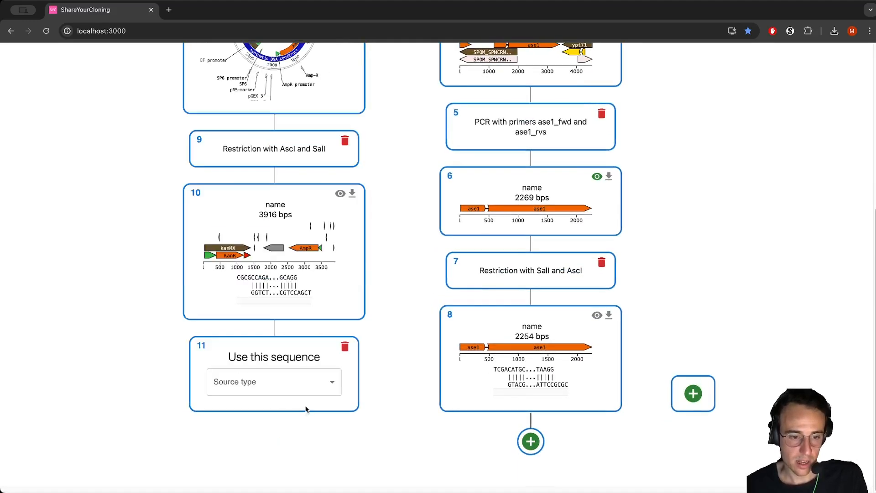
left_click(299, 390)
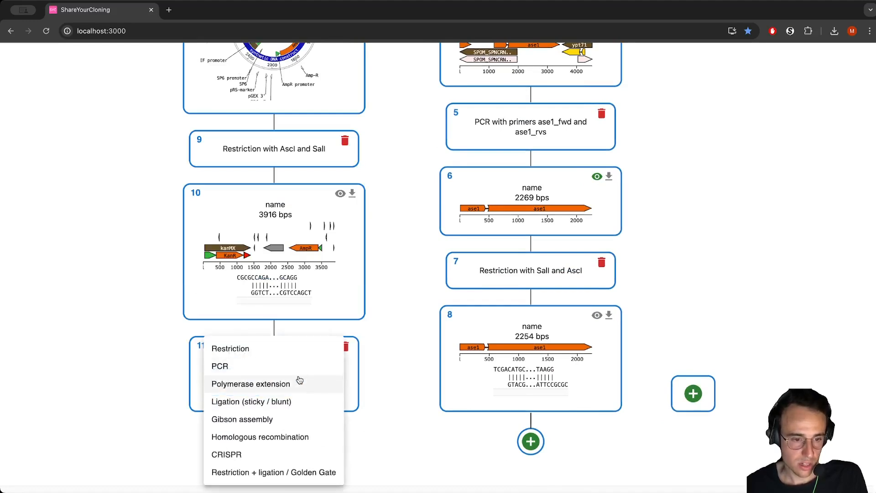
left_click(297, 405)
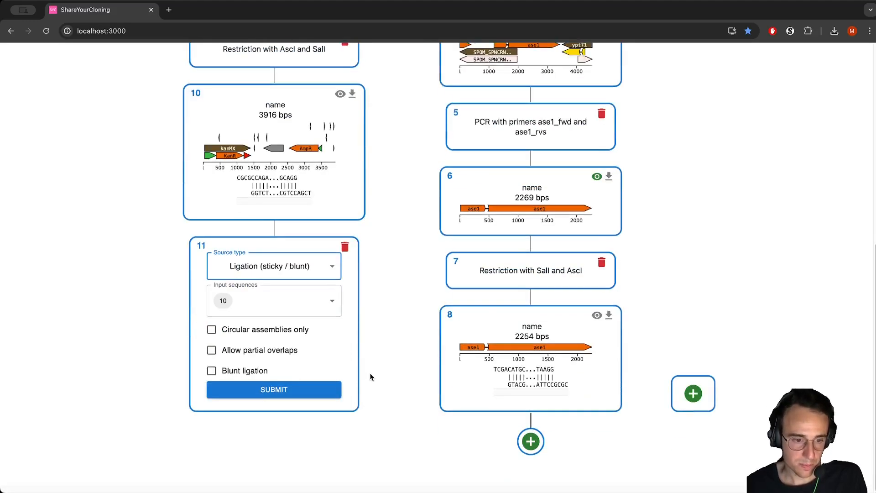
left_click(297, 301)
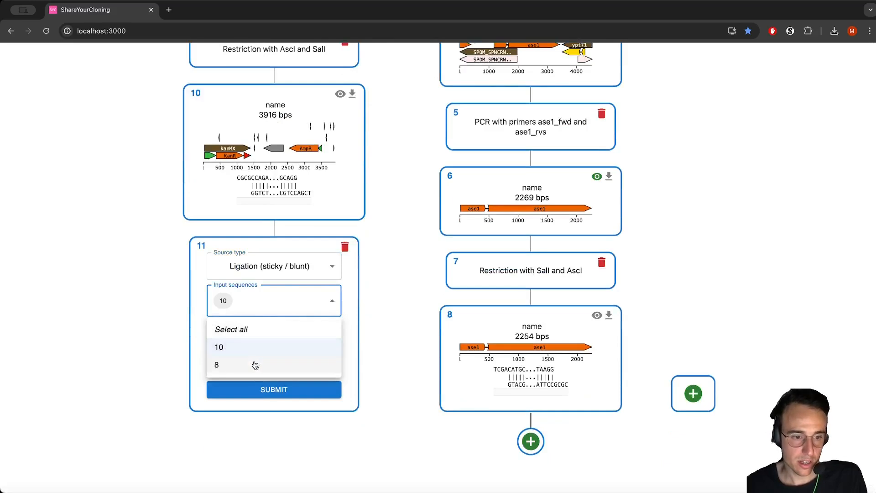
left_click(255, 364)
left_click(570, 294)
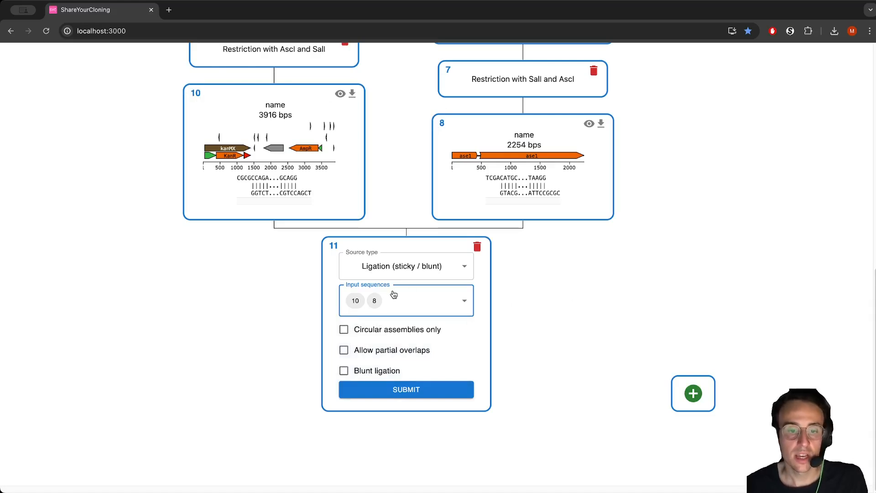
left_click(364, 332)
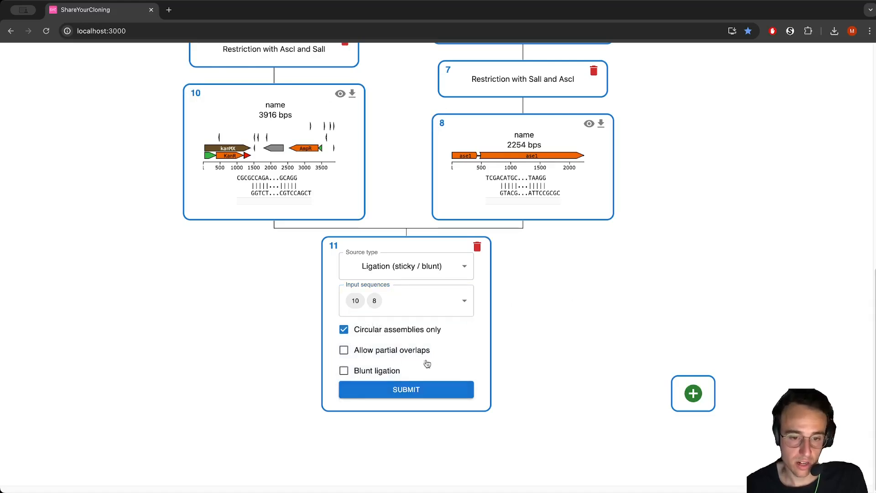
left_click(423, 392)
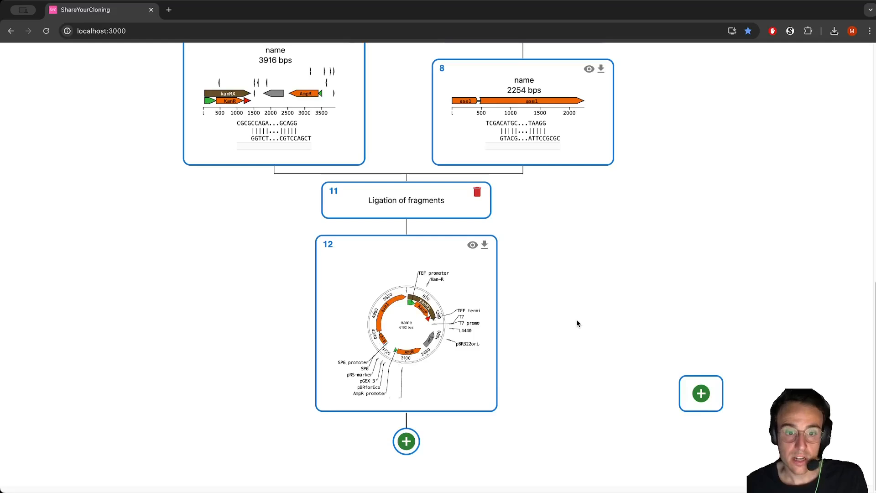
Highlight the kanMX, ase1 and other regions of the ligated plasmid to trace which parent fragment each comes from
scroll(577, 323, "up", 1)
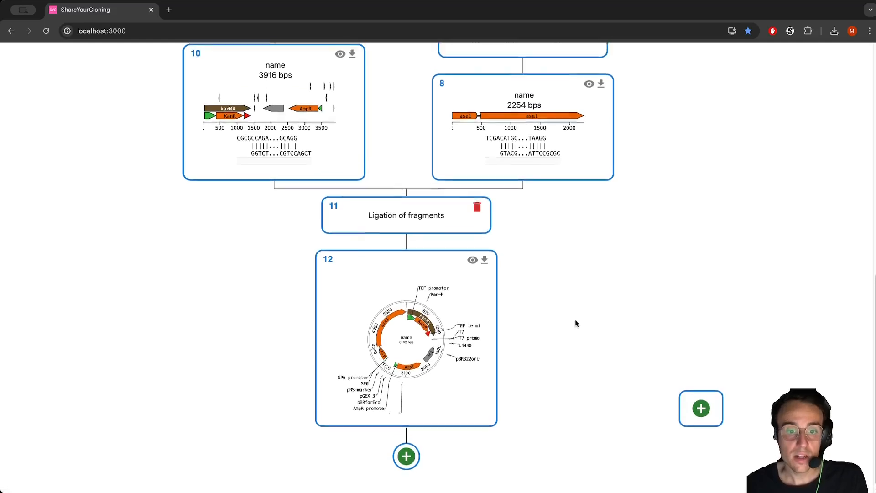
left_click(429, 327)
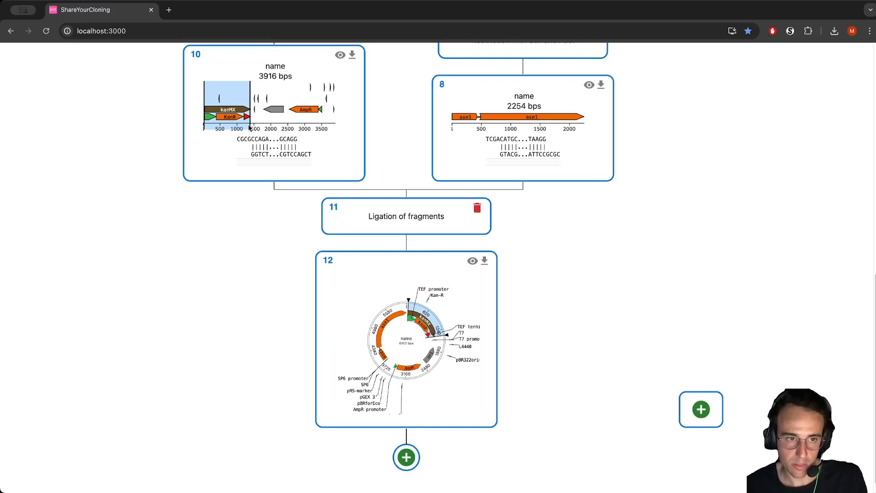
left_click(383, 338)
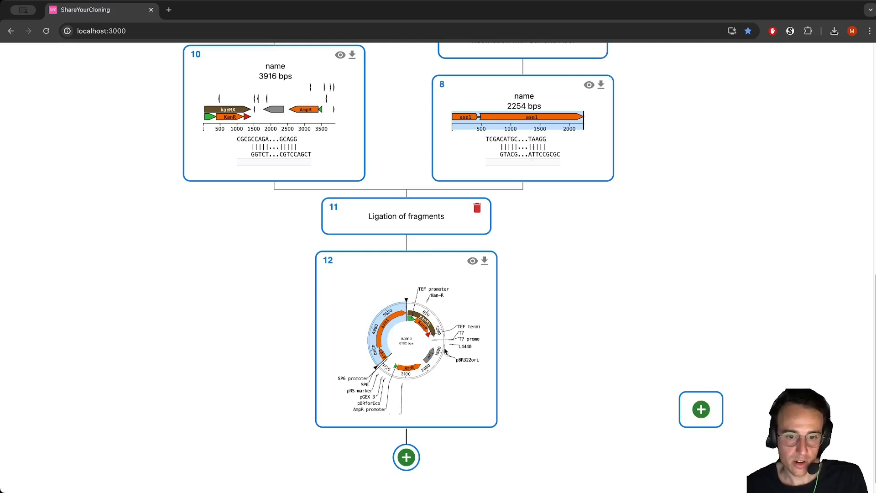
left_click(445, 349)
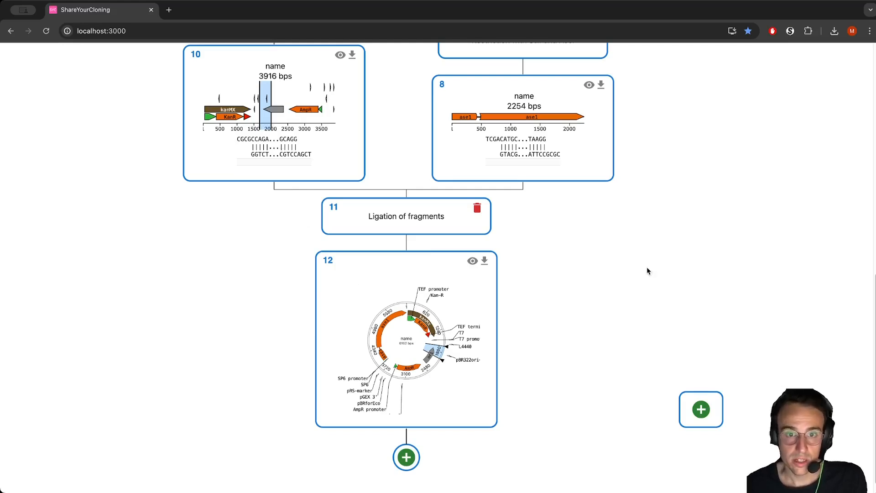
Delete the plasmid's and the PCR product's AscI/SalI restriction steps along with everything derived from them
scroll(625, 312, "up", 4)
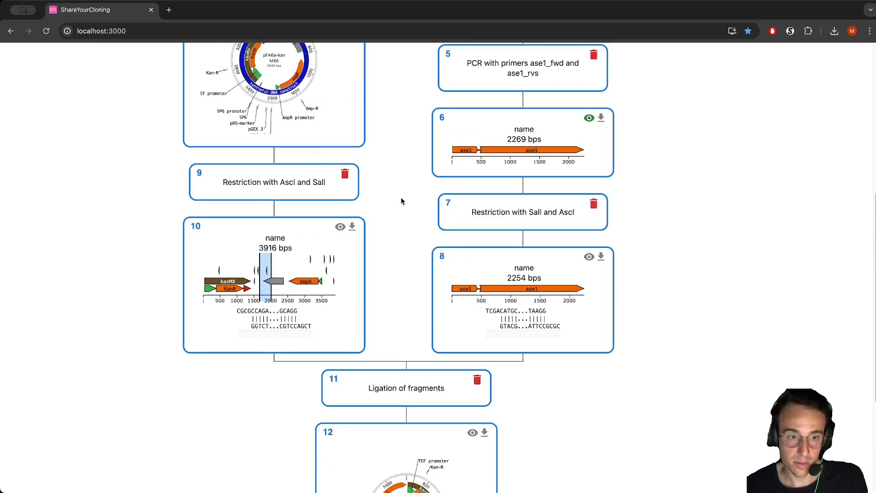
scroll(414, 201, "up", 1)
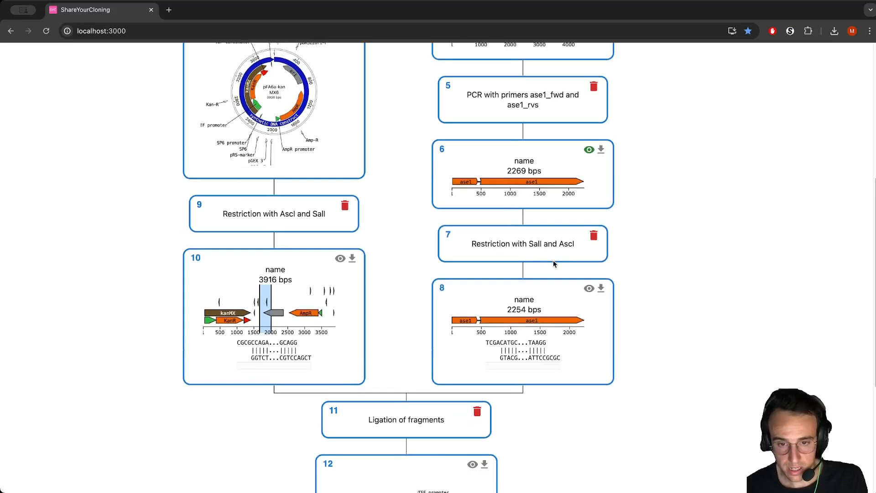
scroll(553, 260, "down", 5)
scroll(565, 226, "up", 7)
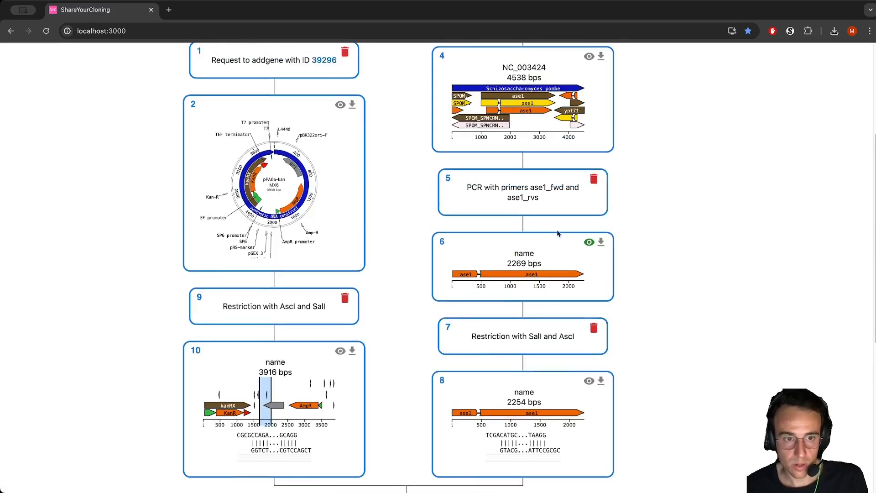
left_click(345, 298)
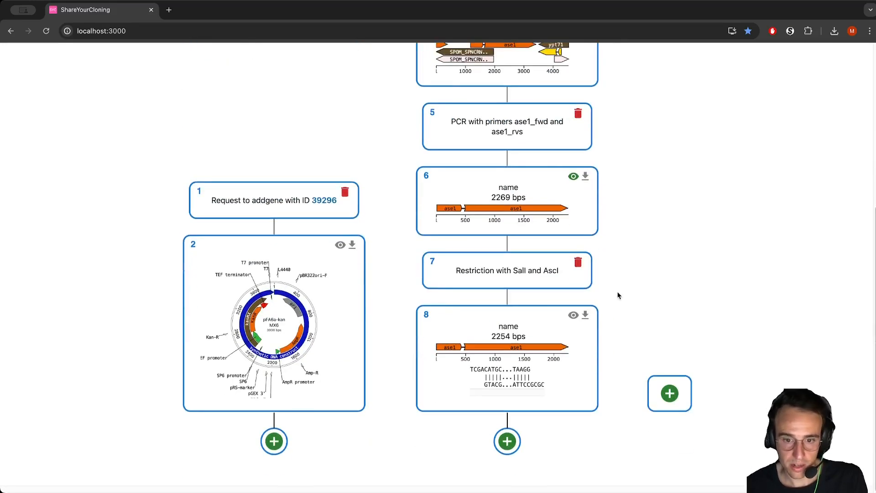
left_click(580, 269)
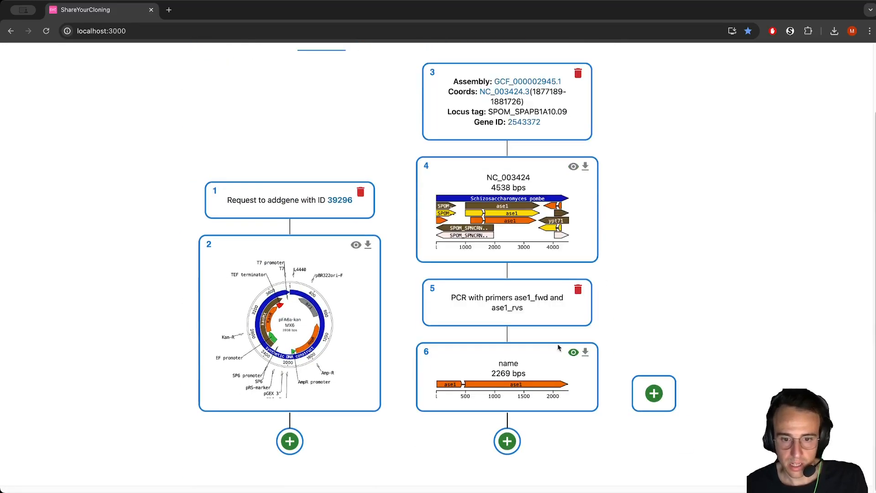
Add a Restriction + ligation / Golden Gate source after the PCR product, with sequences 6 and 2 as inputs
left_click(515, 442)
scroll(629, 313, "down", 2)
left_click(525, 383)
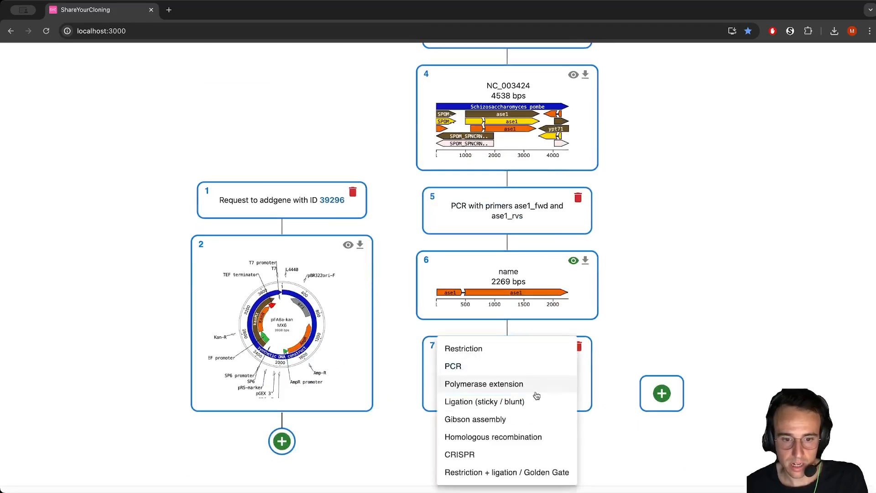
left_click(537, 474)
left_click(503, 307)
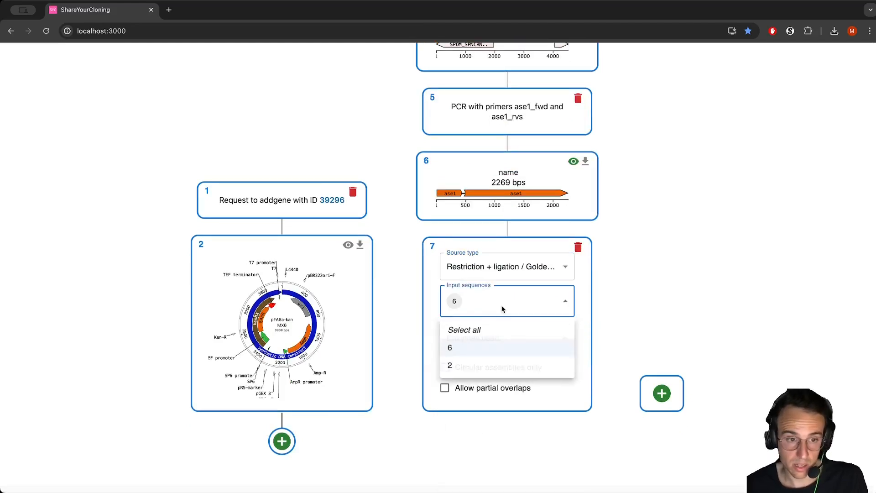
left_click(502, 365)
left_click(579, 295)
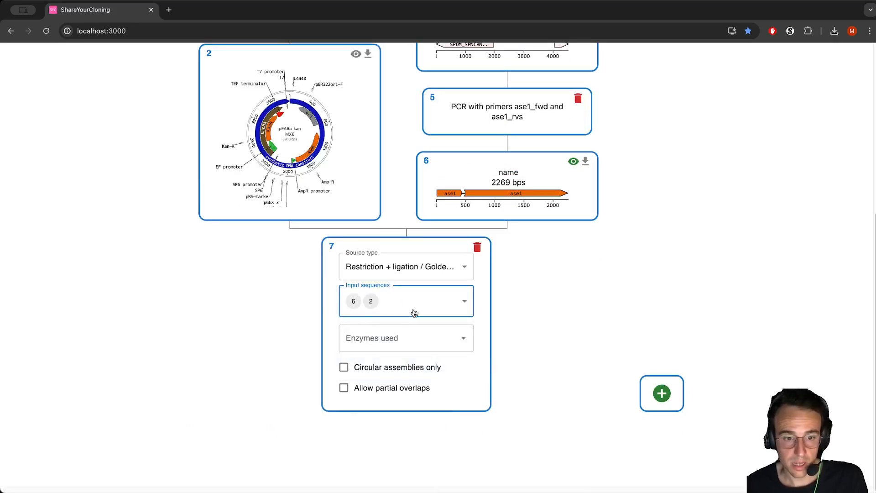
Run the restriction-ligation with the enzymes SalI and AscI, restricted to circular assemblies only
left_click(401, 329)
type("SalI")
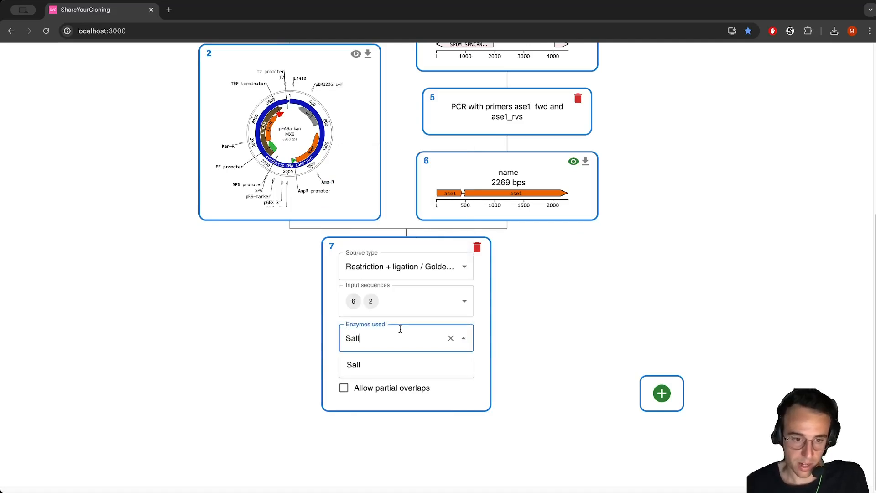
left_click(393, 360)
type("Asc")
left_click(409, 370)
left_click(434, 415)
scroll(587, 337, "down", 5)
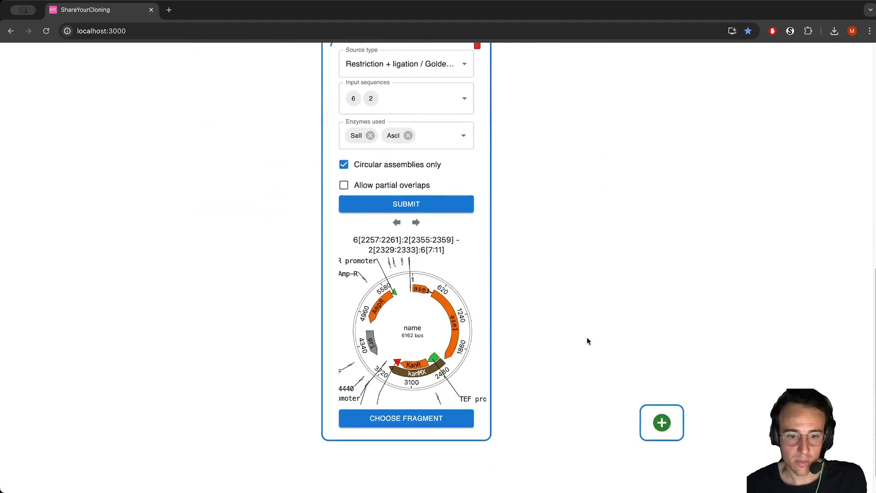
Compare the possible circular assemblies and choose the 6162 bp product containing ase1 and kanMX
left_click(415, 222)
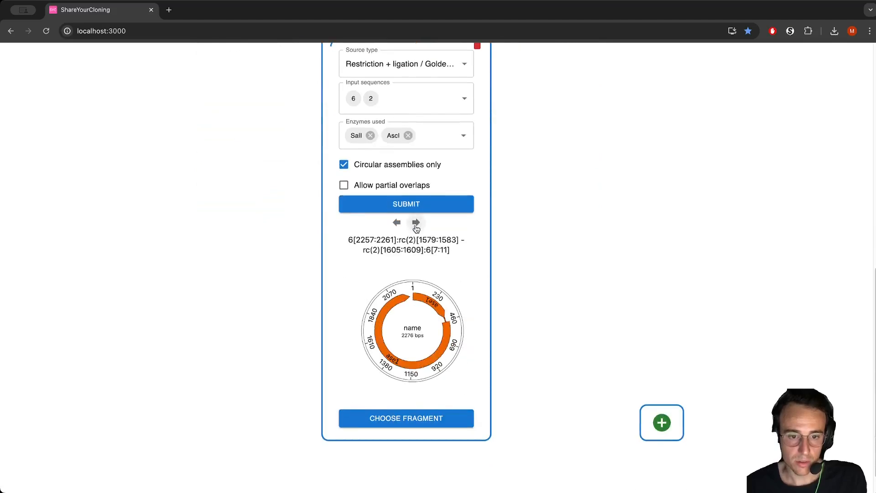
left_click(416, 223)
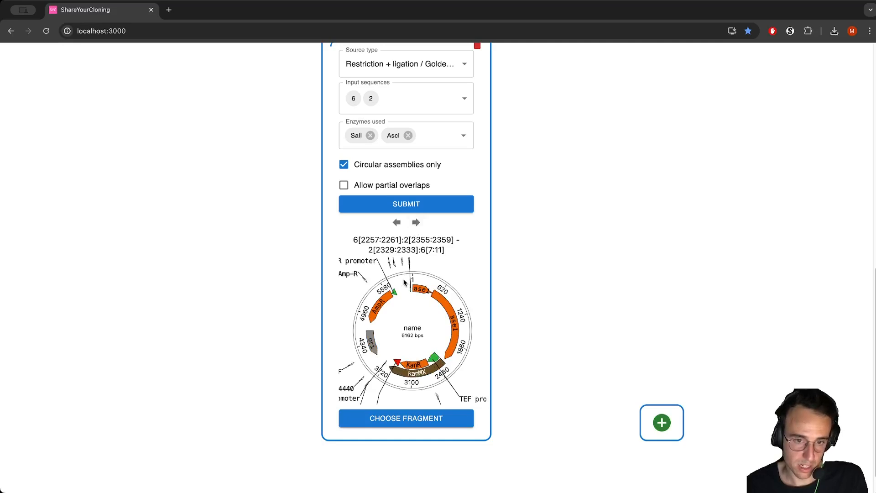
left_click(415, 222)
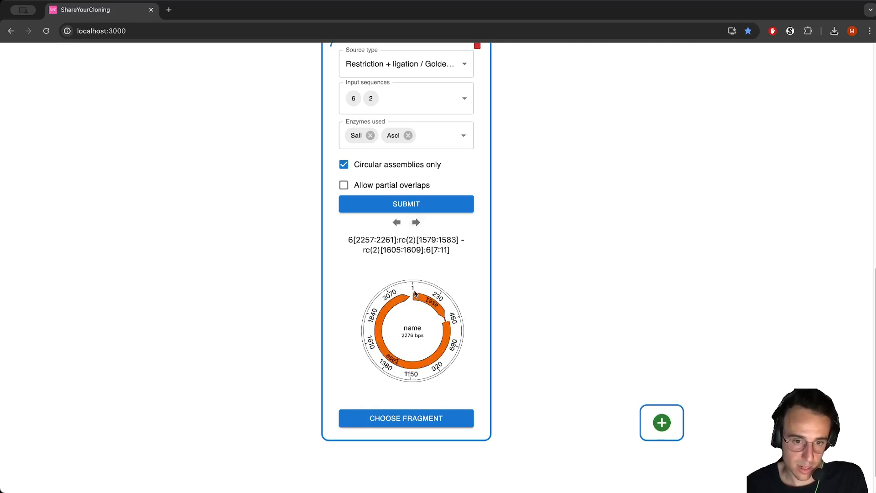
left_click(416, 222)
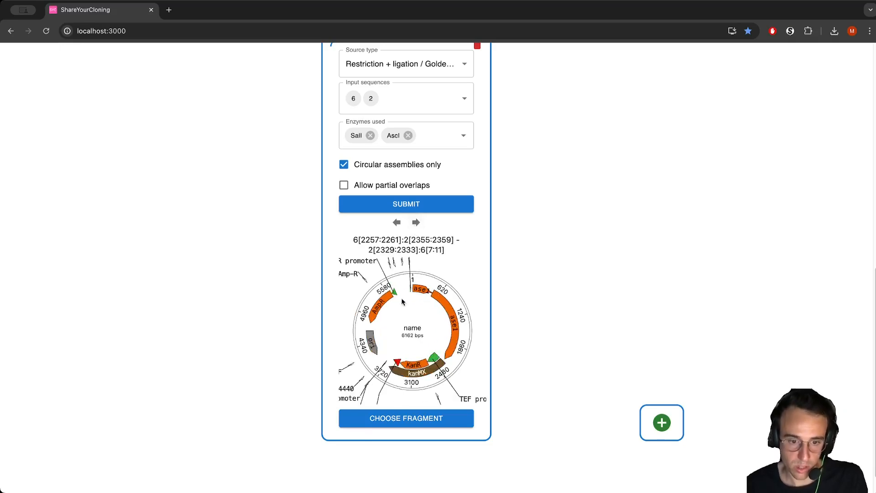
left_click(407, 419)
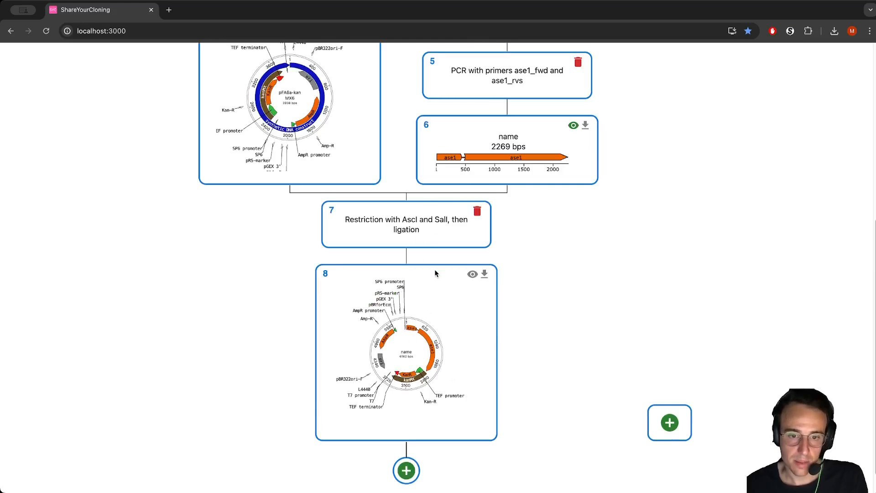
Add a PCR source that uses the AddGene 39296 plasmid (sequence 2)
scroll(676, 271, "up", 5)
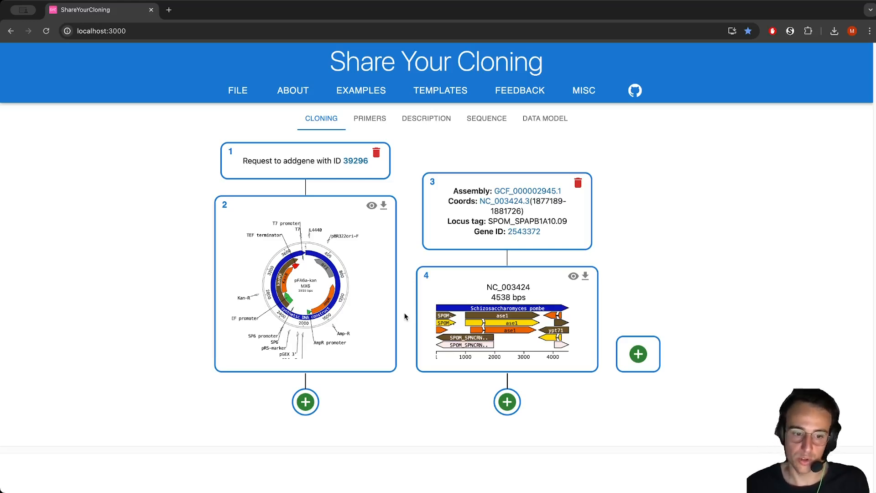
left_click(306, 401)
scroll(359, 271, "down", 2)
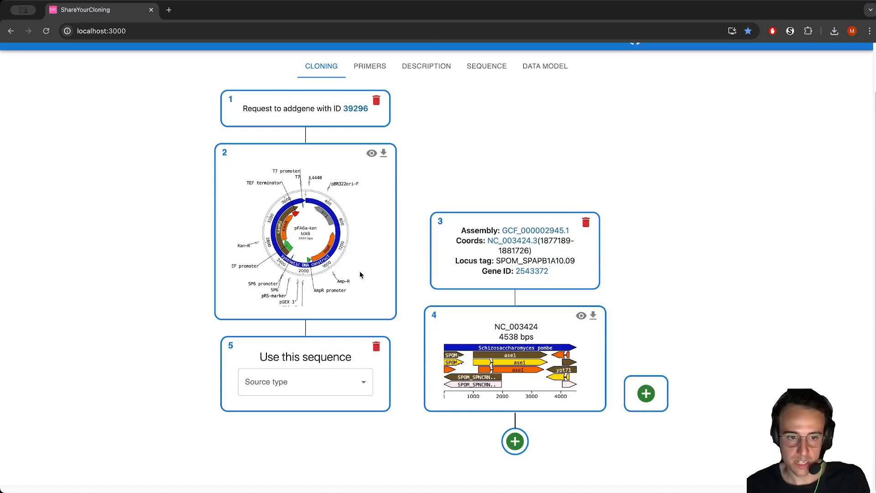
left_click(294, 383)
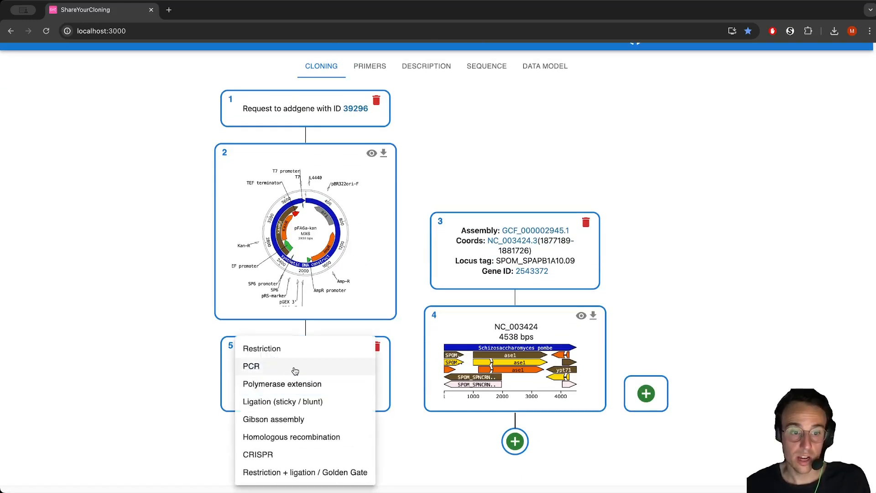
left_click(295, 371)
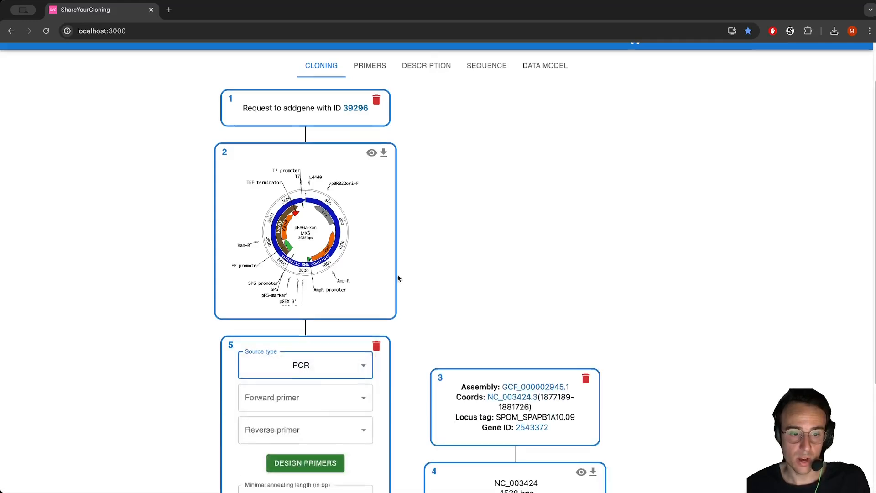
Start the primer design for the plasmid's PCR with the purpose Homologous Recombination and template sequence 4
scroll(399, 278, "down", 1)
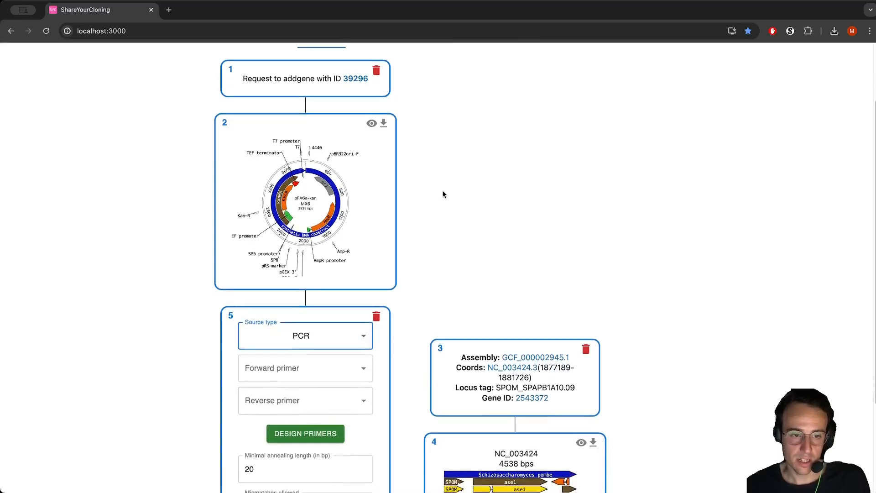
scroll(442, 192, "down", 3)
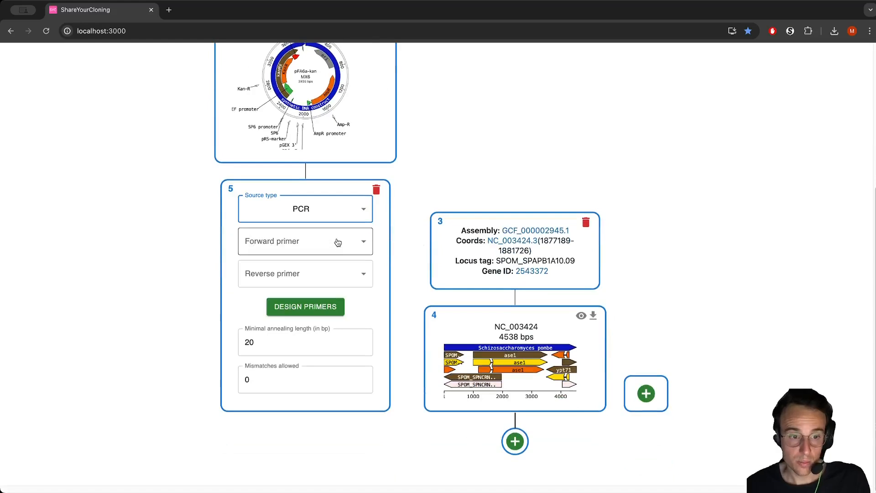
left_click(324, 309)
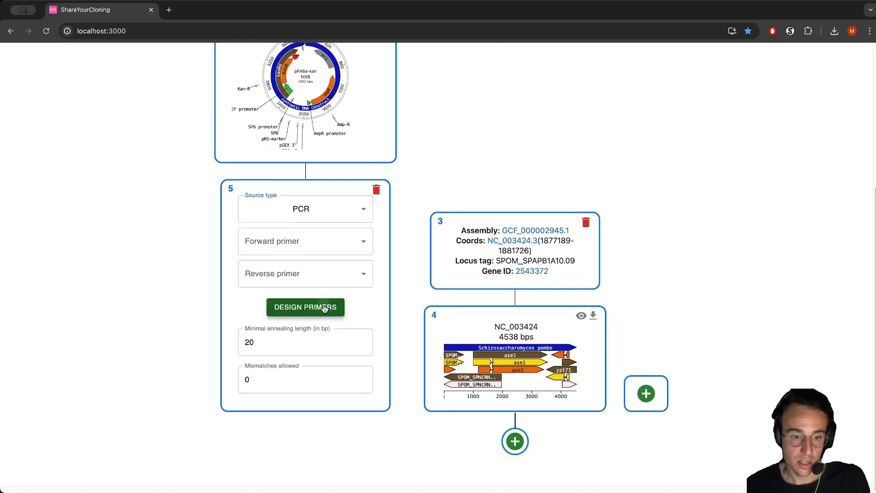
left_click(332, 264)
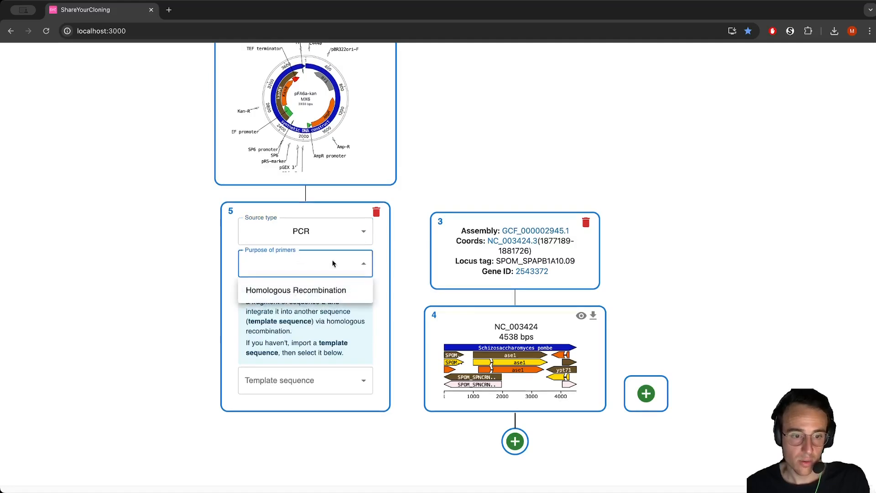
left_click(320, 290)
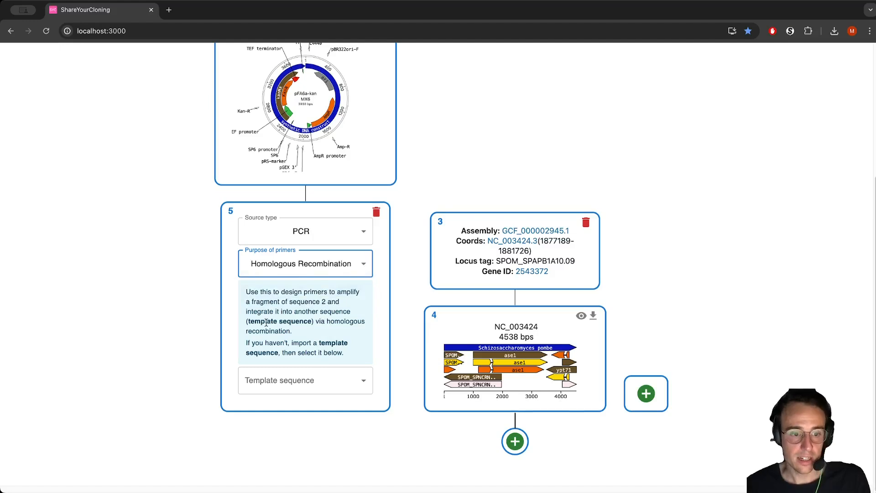
left_click(292, 380)
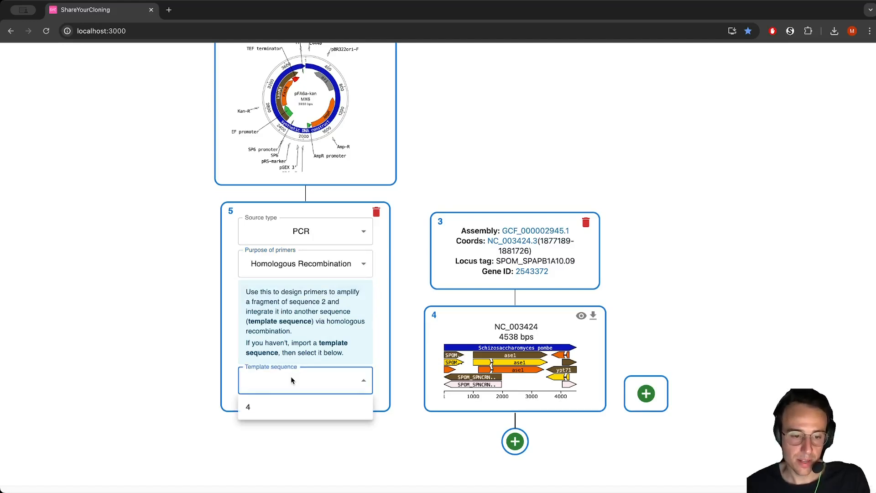
left_click(283, 408)
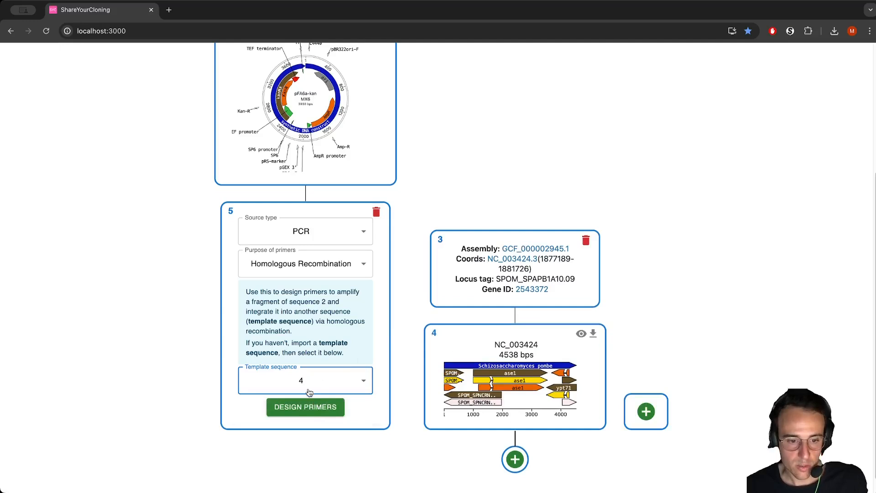
left_click(313, 408)
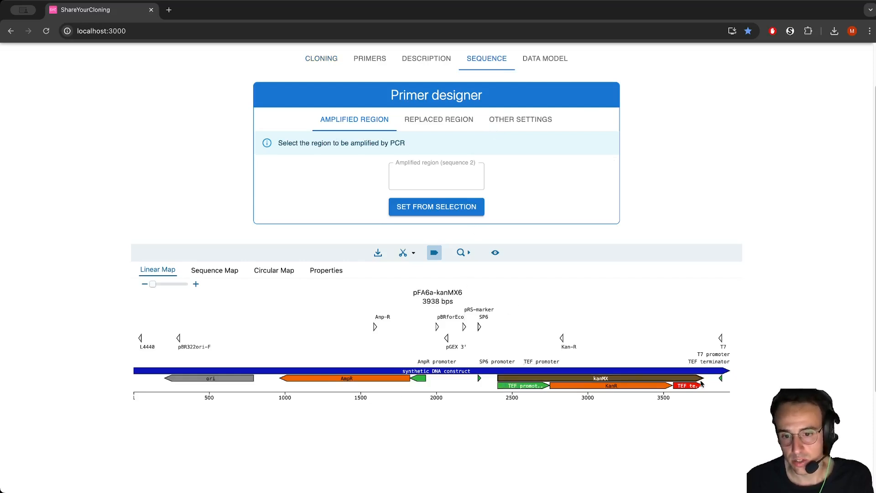
Set the kanMX feature of the pFA6a-kanMX6 plasmid as the region to be amplified
left_click(267, 273)
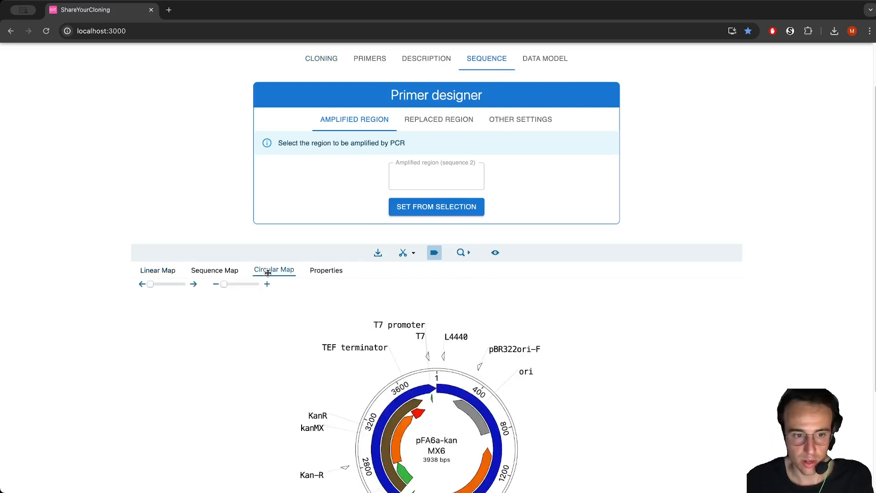
scroll(432, 343, "down", 3)
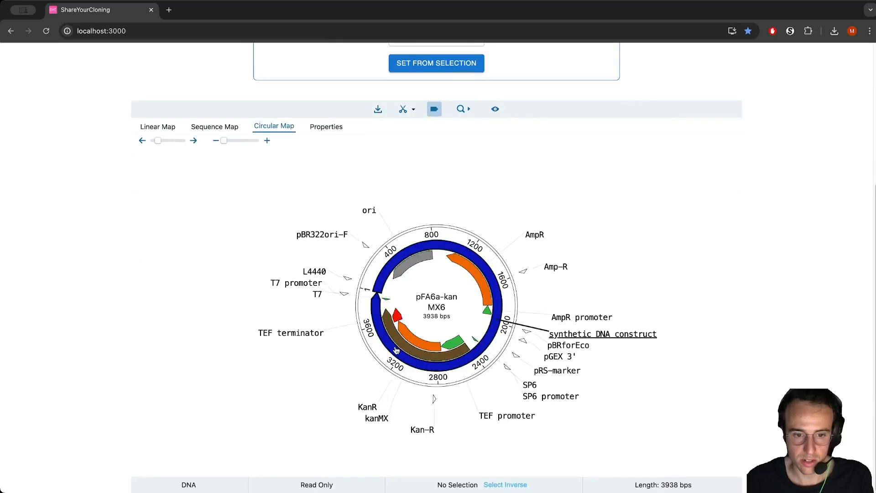
left_click(159, 126)
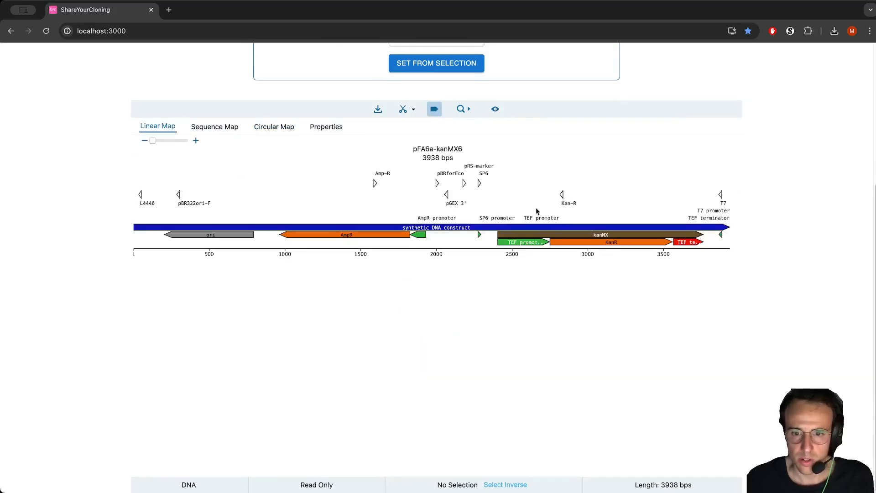
left_click(551, 235)
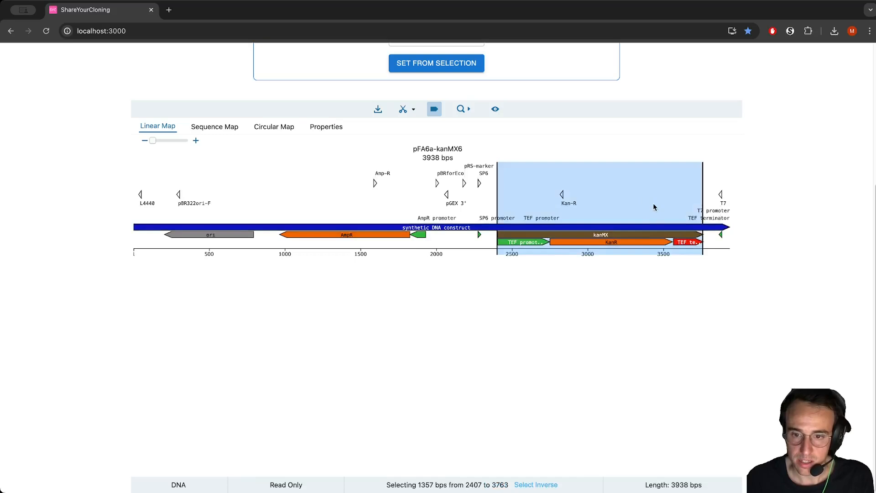
scroll(655, 206, "up", 4)
left_click(461, 232)
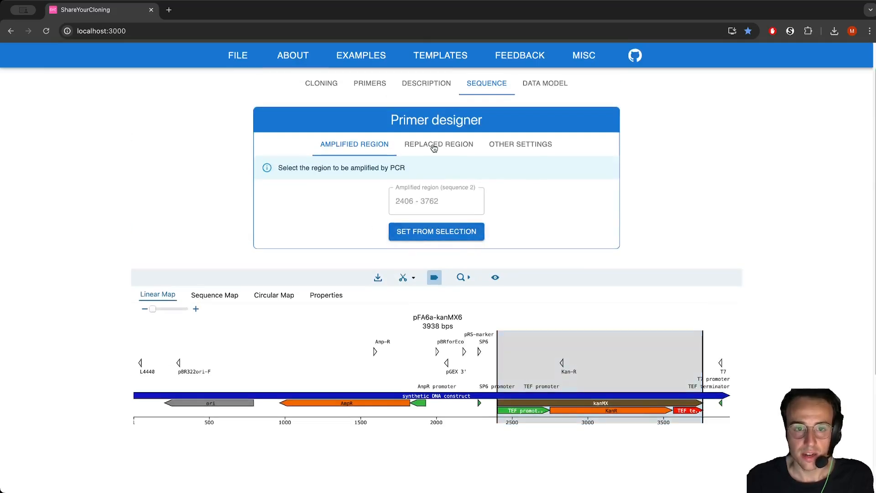
Go to the replaced region settings and select the ase1 coding sequence on the sequence 4 map
left_click(434, 145)
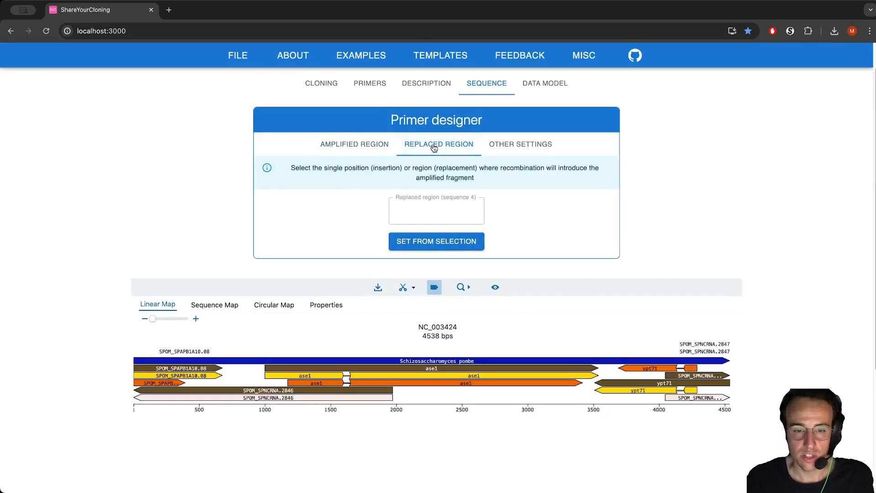
left_click(418, 386)
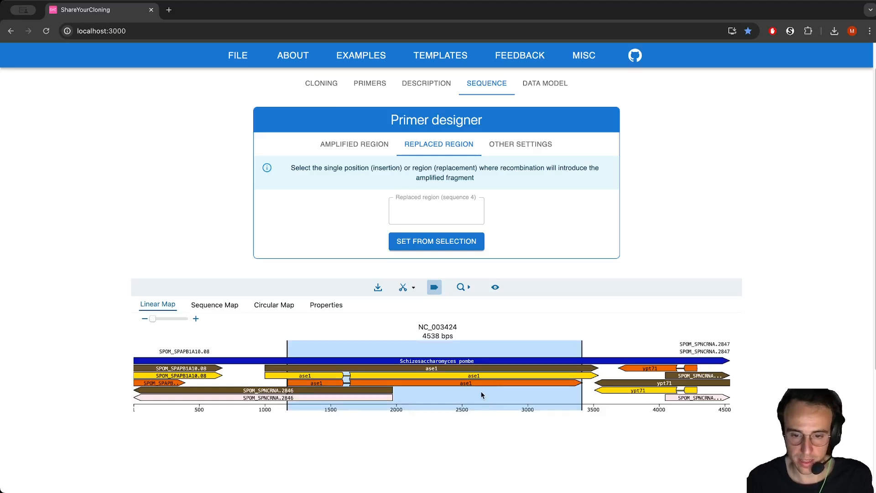
left_click_drag(589, 400, 284, 400)
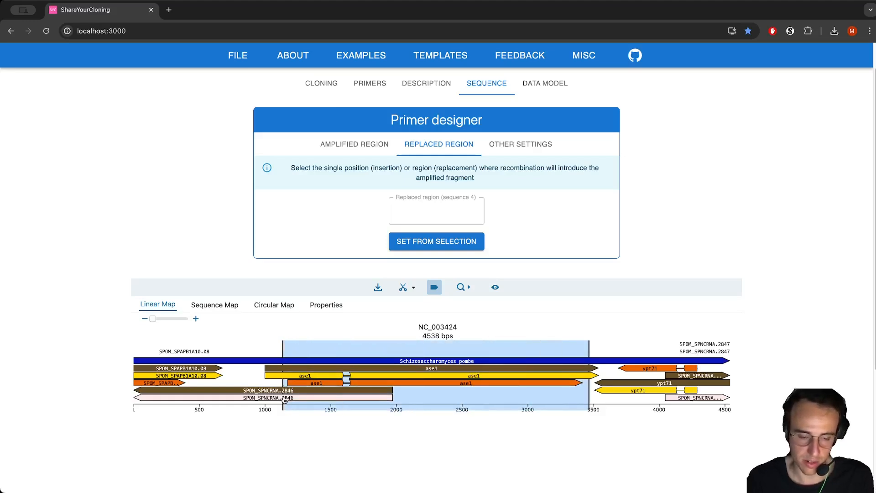
left_click(464, 383)
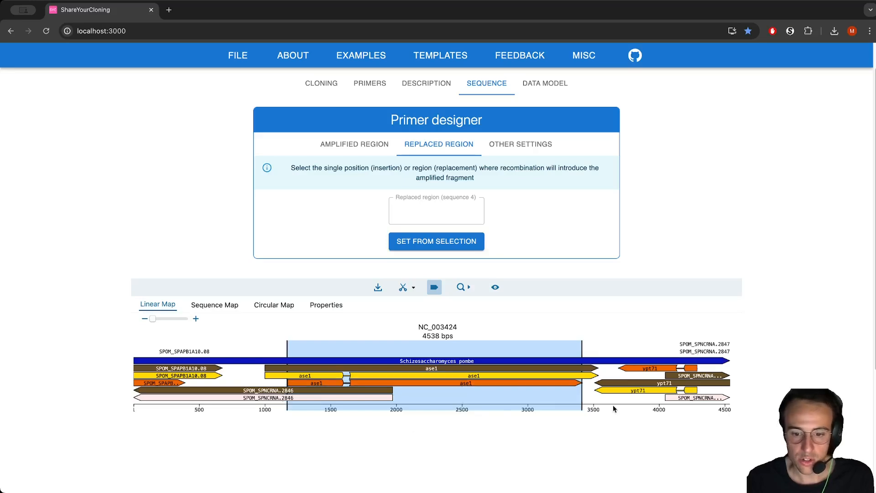
Try placing a single insertion position near the end of ase1, on the overview map and at base level
left_click(583, 398)
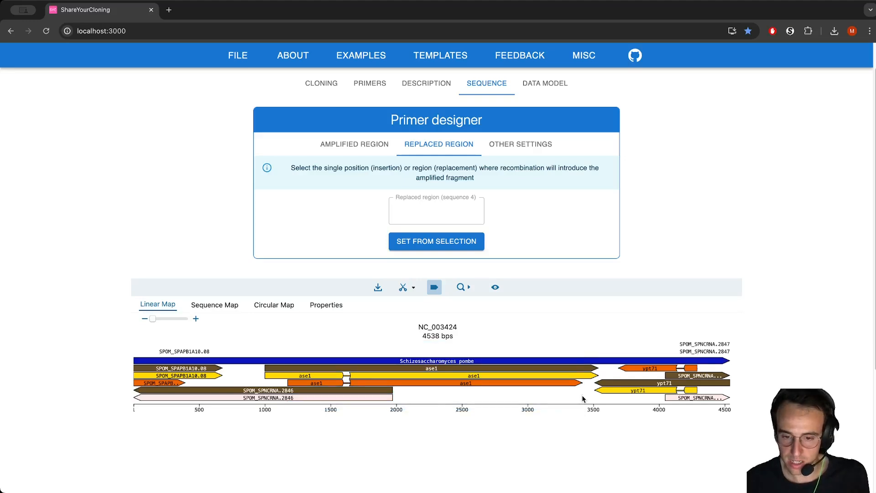
left_click(588, 420)
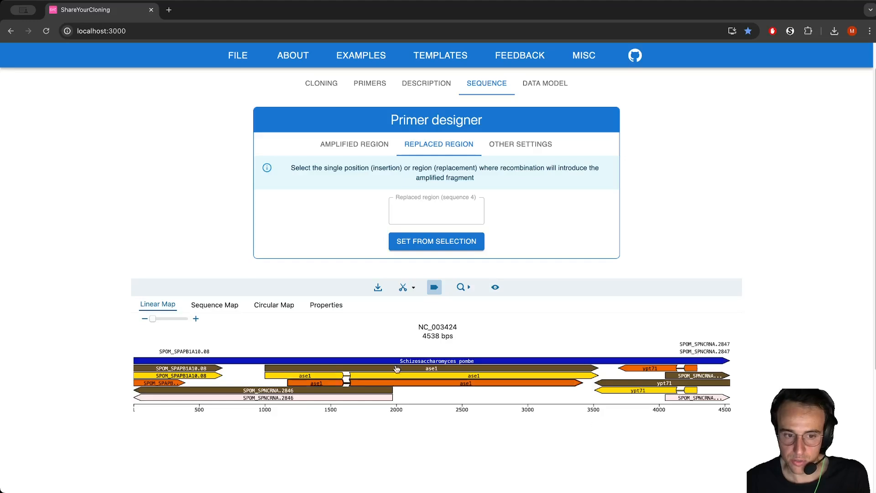
left_click(217, 305)
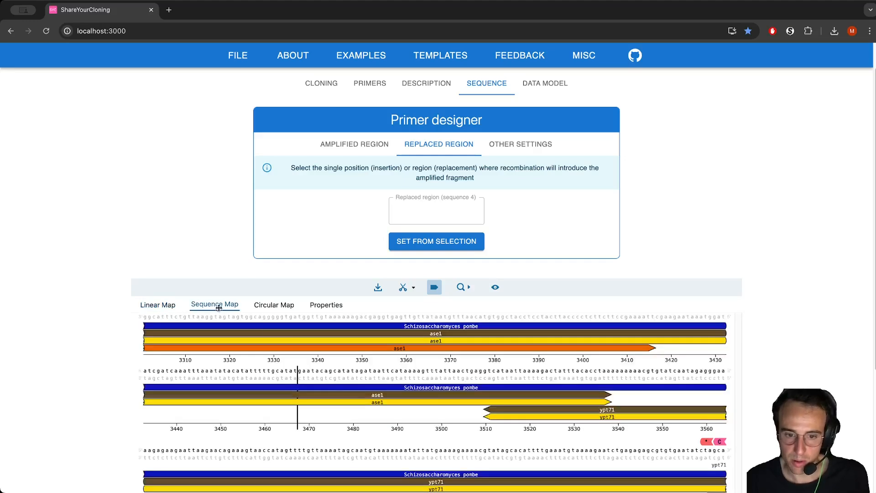
left_click(363, 377)
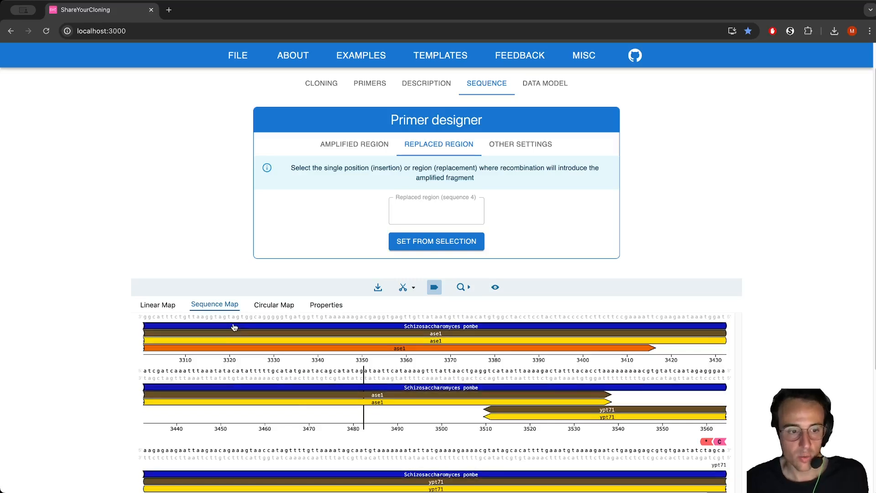
left_click(157, 303)
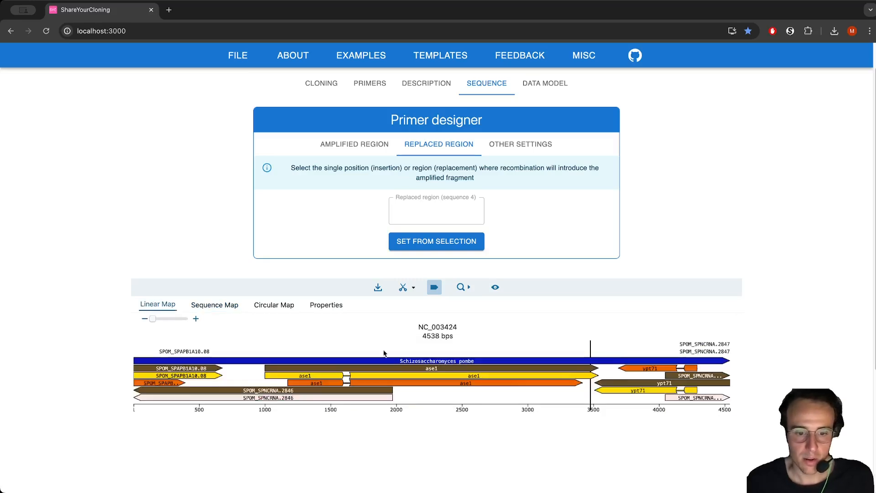
Set the ase1 coding sequence as the replaced region of sequence 4
left_click(474, 385)
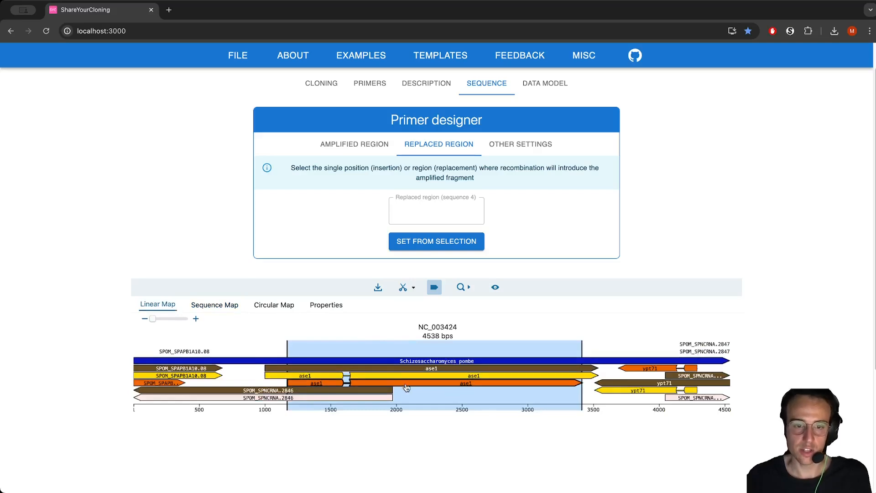
left_click(442, 249)
Design the recombination primers with the insert in Forward orientation, keeping the default homology and hybridization settings
left_click(504, 146)
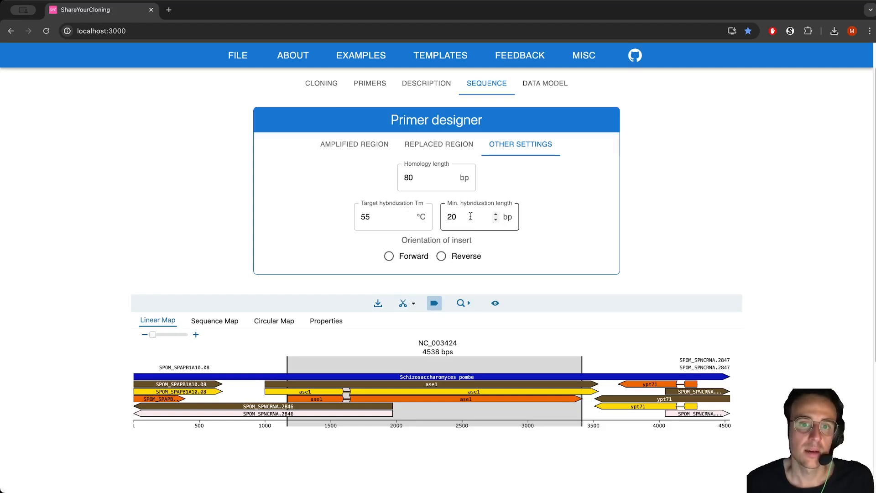
left_click(413, 258)
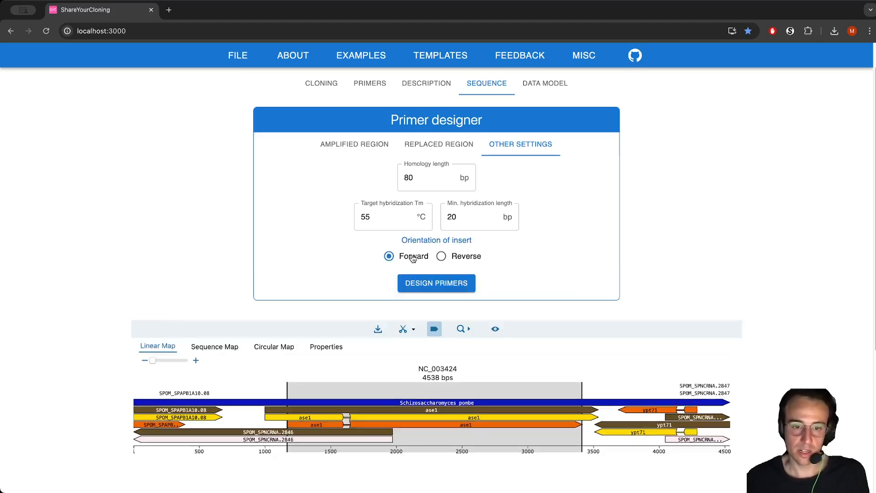
left_click(431, 283)
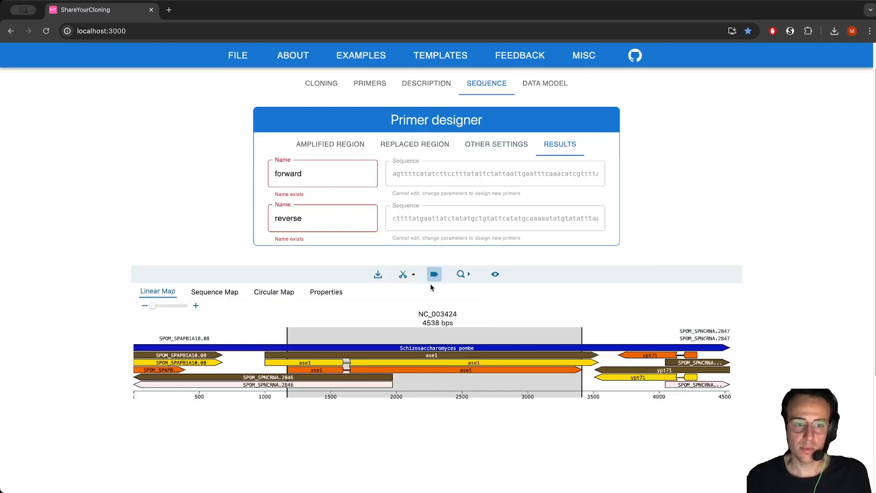
Check the homology and annealing parts of the forward primer's sequence and save both primers
scroll(465, 287, "up", 1)
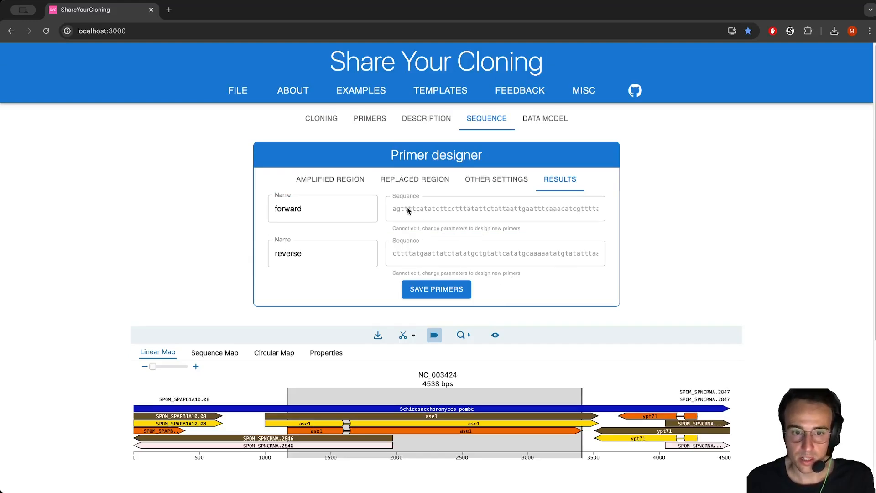
left_click_drag(404, 210, 460, 210)
left_click_drag(519, 210, 598, 214)
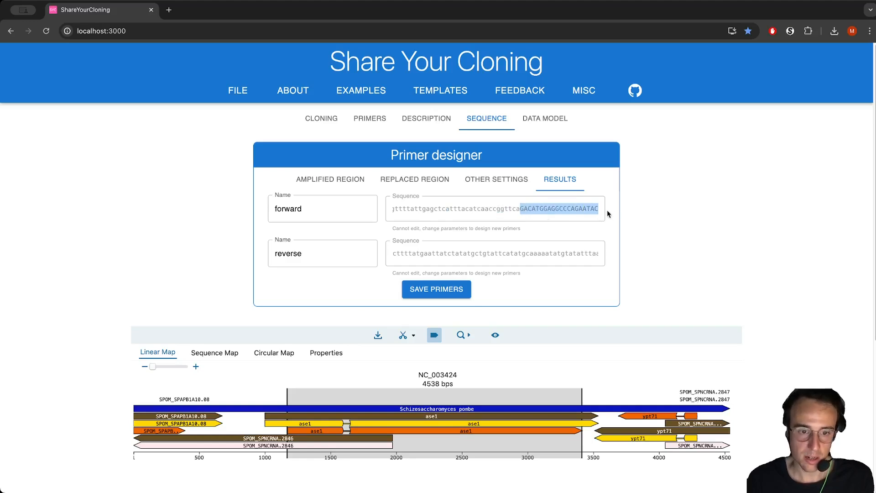
left_click(438, 295)
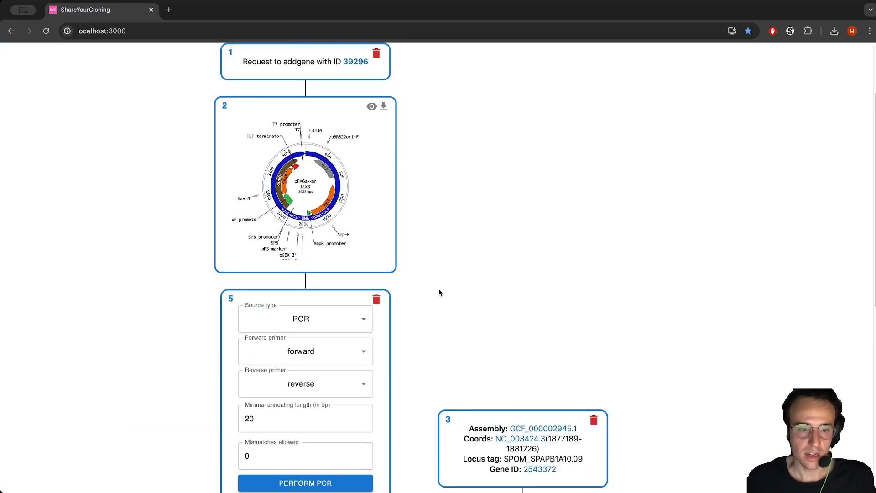
Perform the PCR on the AddGene 39296 plasmid with the primers forward and reverse
scroll(439, 295, "down", 2)
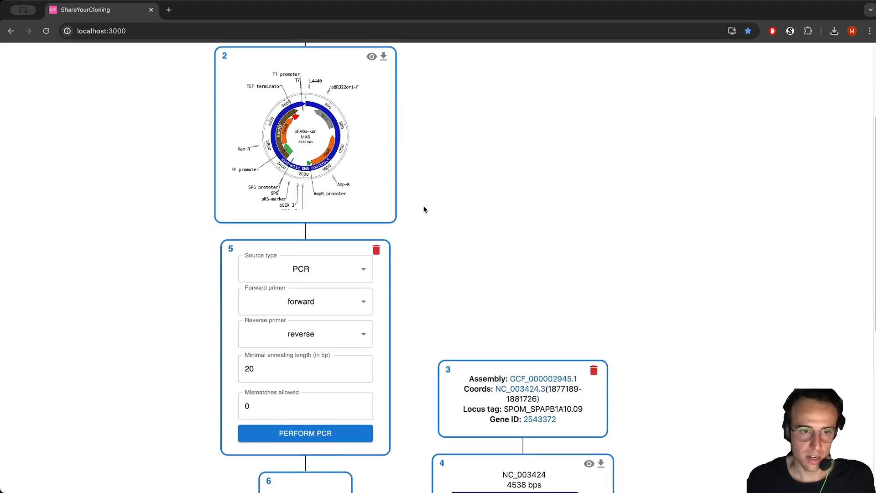
scroll(430, 242, "down", 4)
left_click(308, 271)
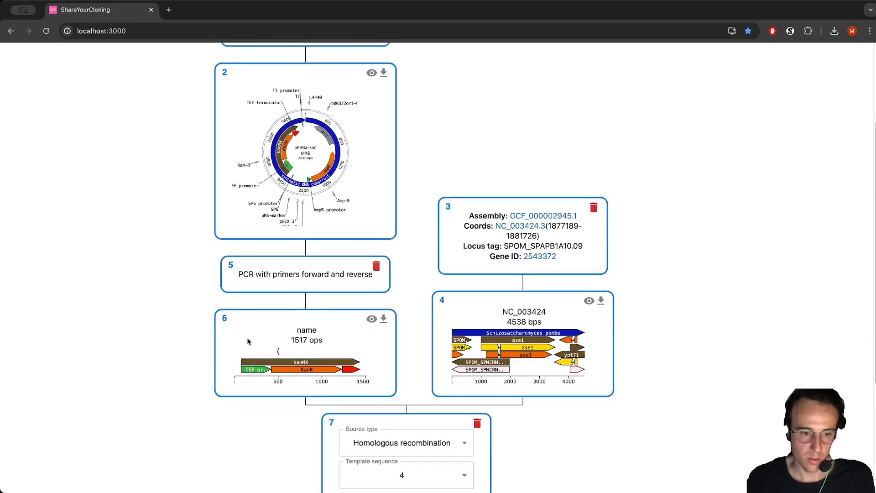
Run the homologous recombination with sequence 4 as template, sequence 6 as insert and the default minimal homology length
scroll(277, 393, "down", 2)
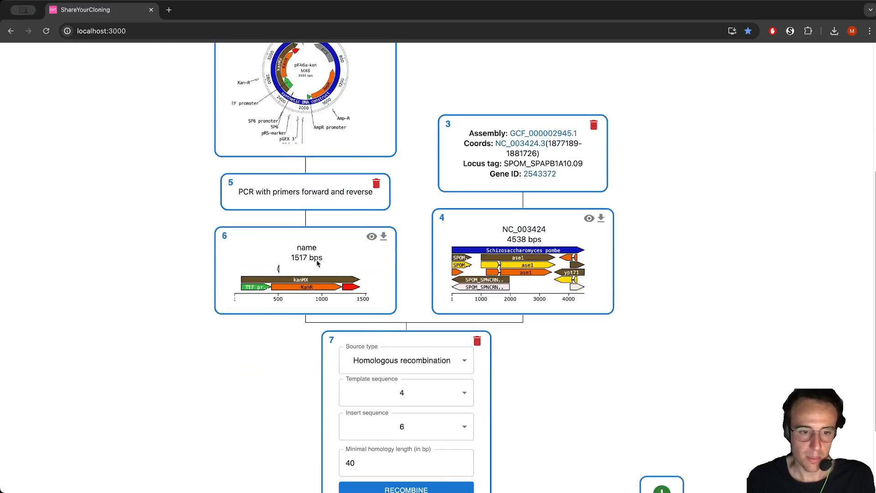
scroll(332, 298, "down", 2)
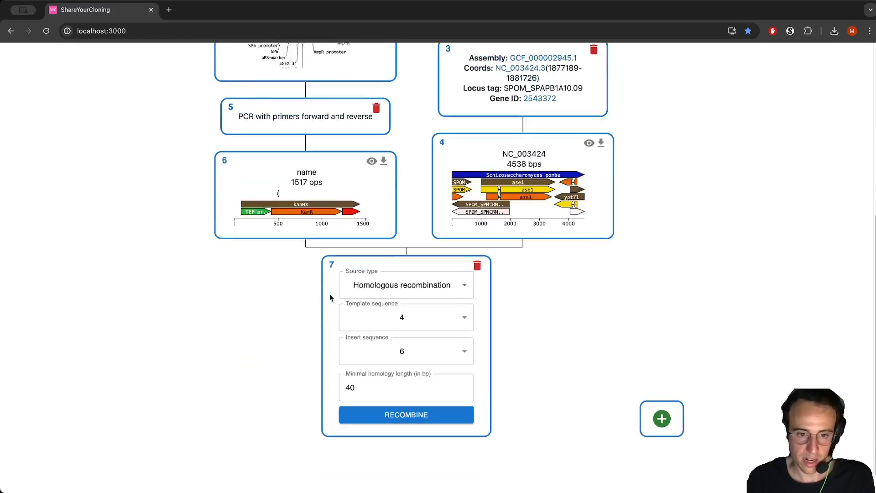
left_click(393, 399)
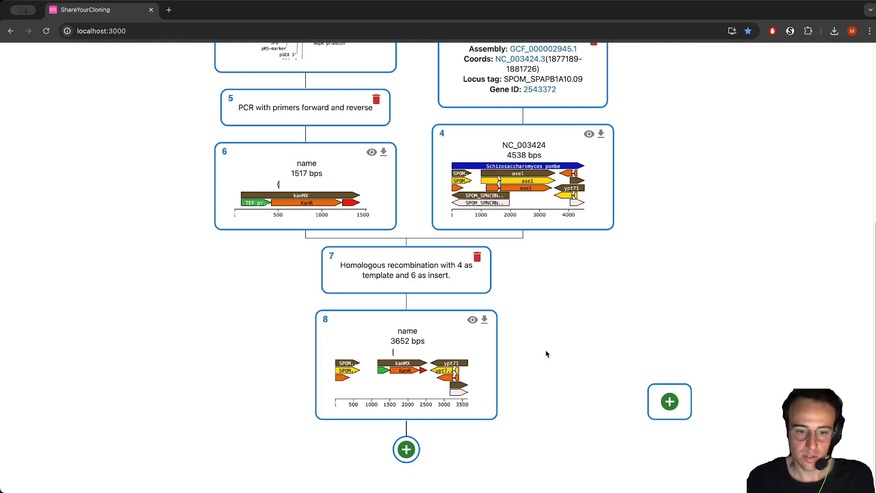
Save the recombined sequence 8 as a genbank file named my_file
scroll(545, 350, "down", 1)
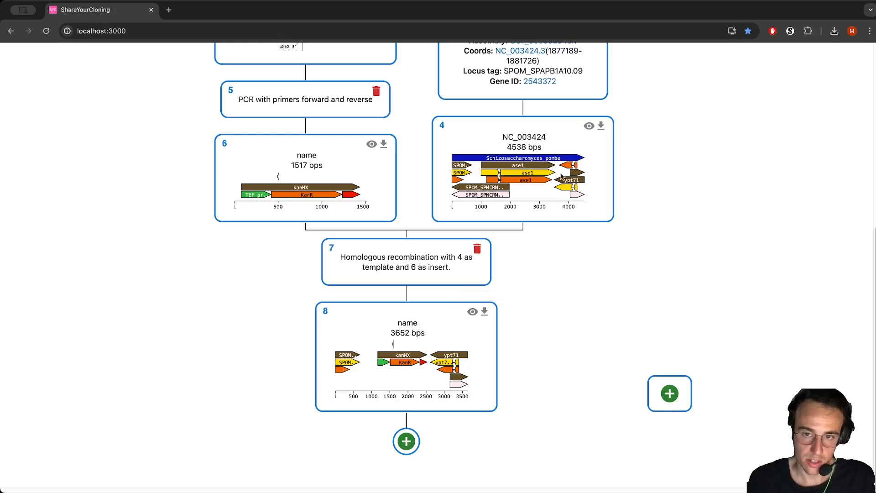
left_click(484, 311)
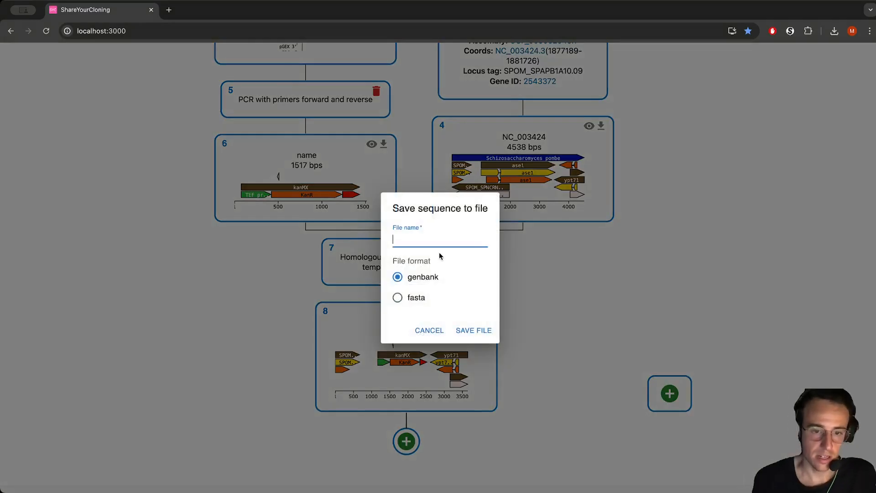
type("my_file")
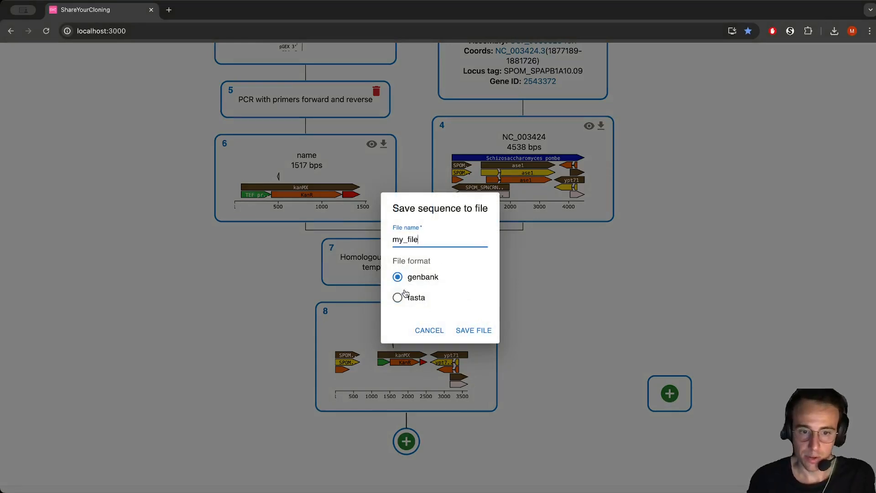
left_click(473, 331)
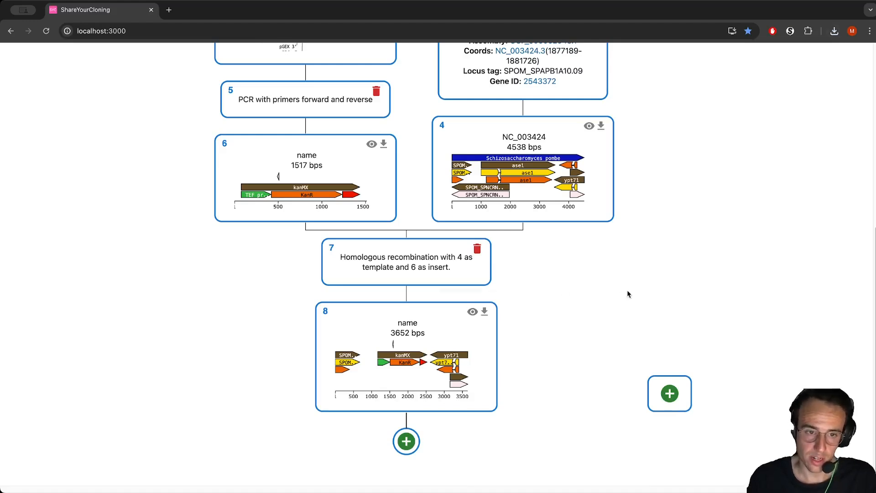
Save the whole cloning history to a file
scroll(627, 290, "up", 7)
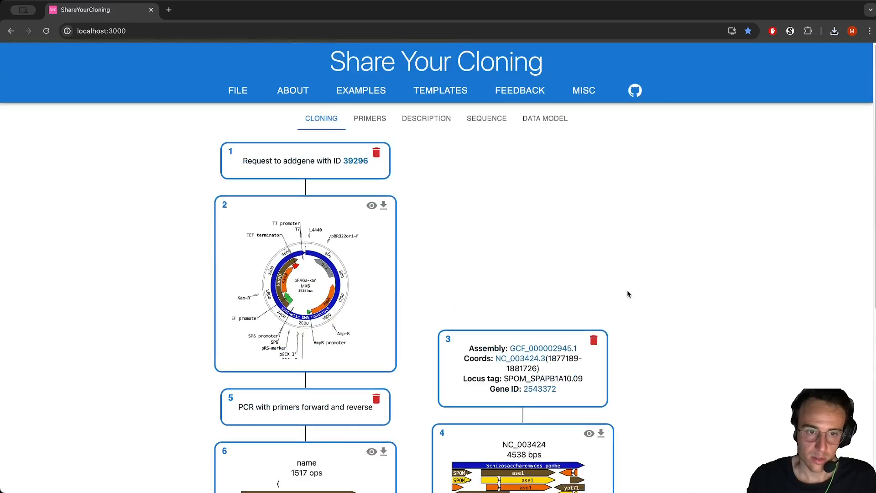
left_click(247, 92)
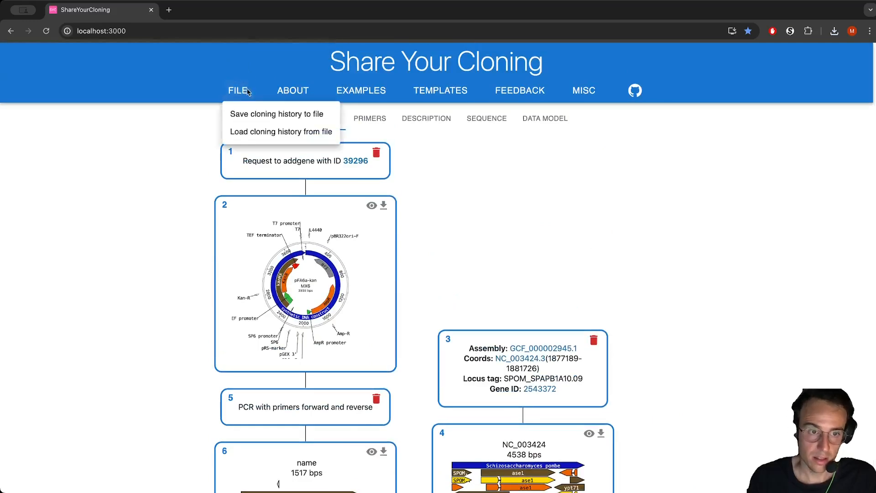
left_click(274, 115)
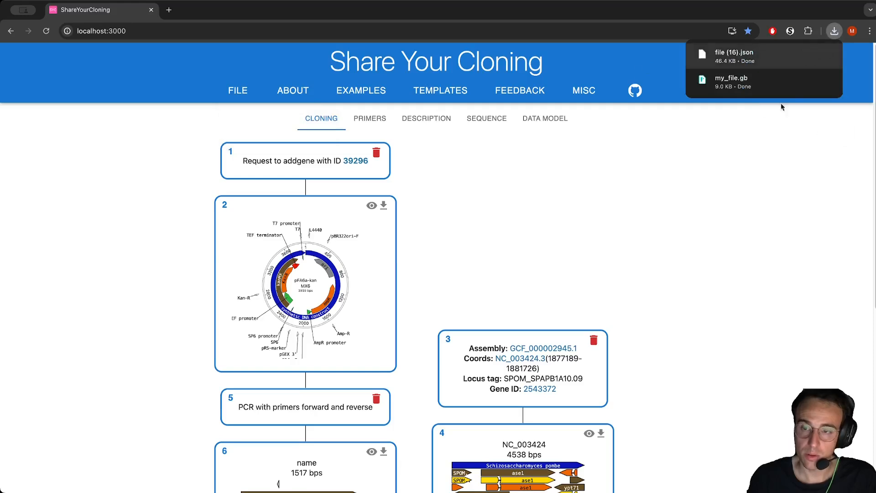
Reload the page and load the cloning history from the downloaded JSON file
left_click(46, 30)
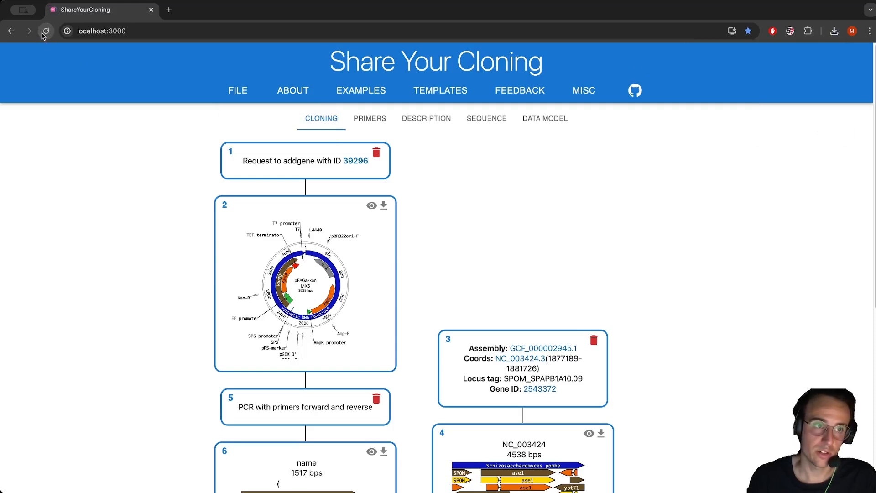
left_click(833, 31)
left_click_drag(771, 73, 378, 226)
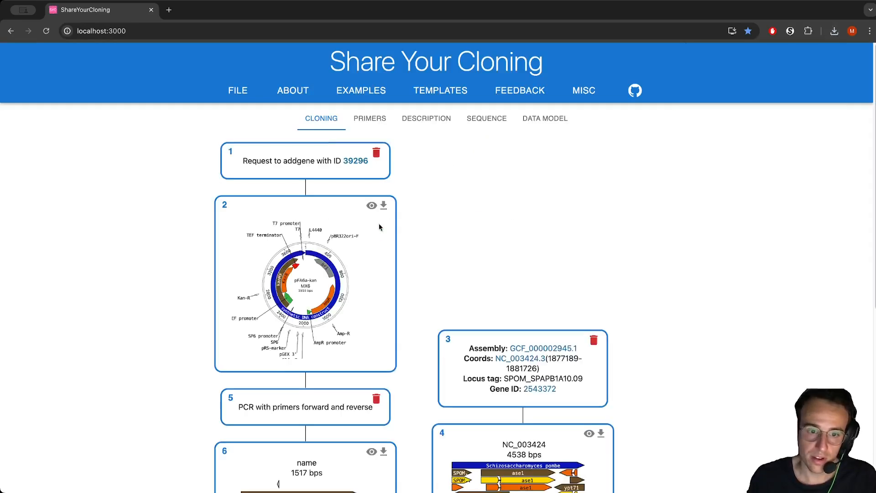
Reload the page to clear the session and load the Restriction + ligation assembly (v1) example
scroll(372, 255, "down", 7)
scroll(512, 235, "up", 7)
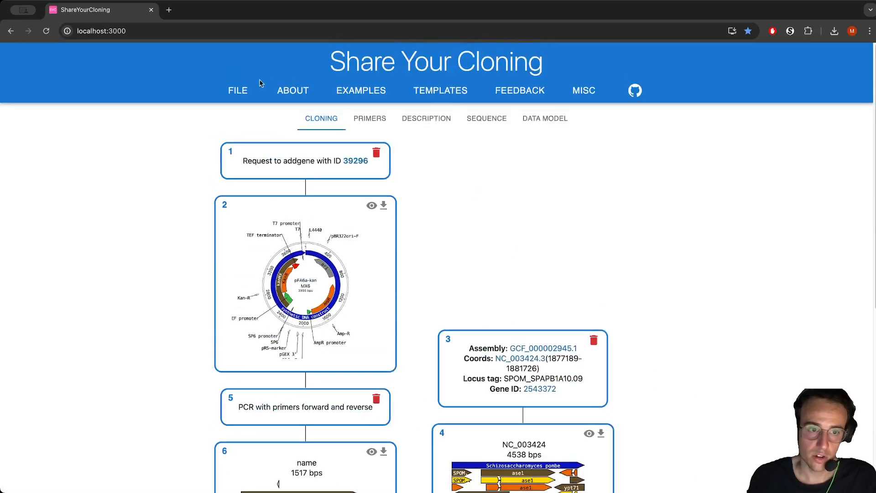
left_click(239, 92)
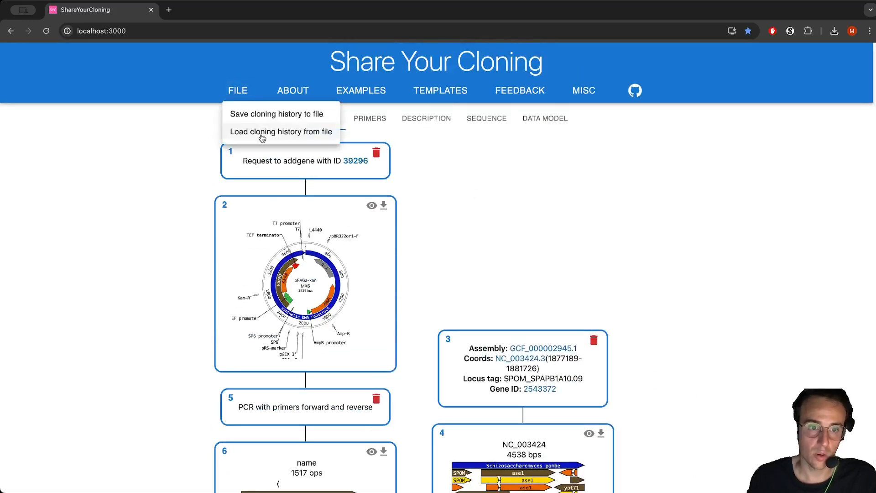
key("super+r")
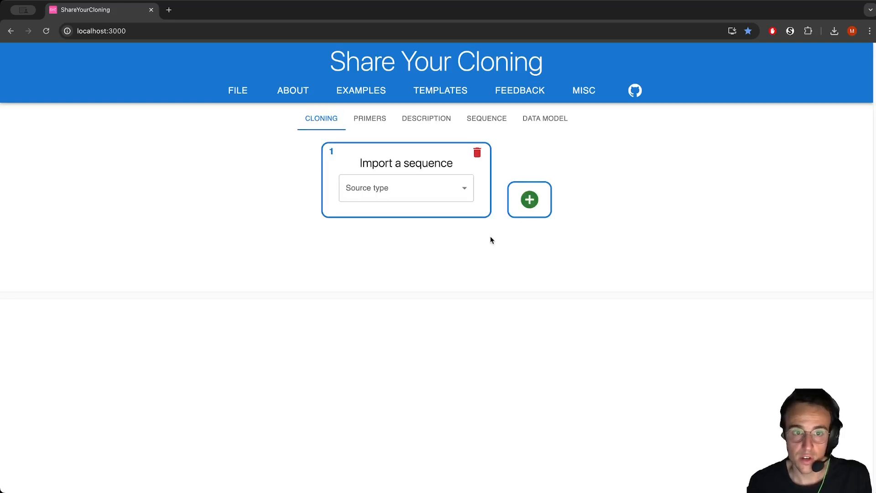
left_click(369, 95)
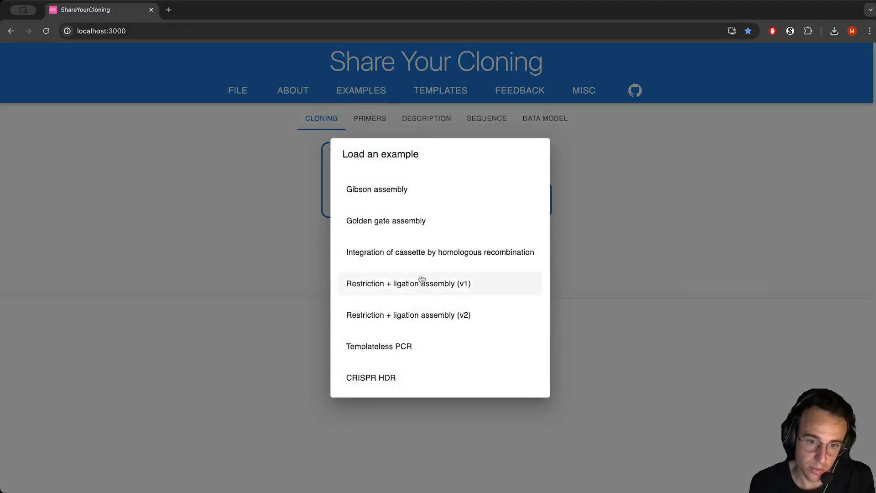
left_click(420, 282)
scroll(485, 319, "down", 5)
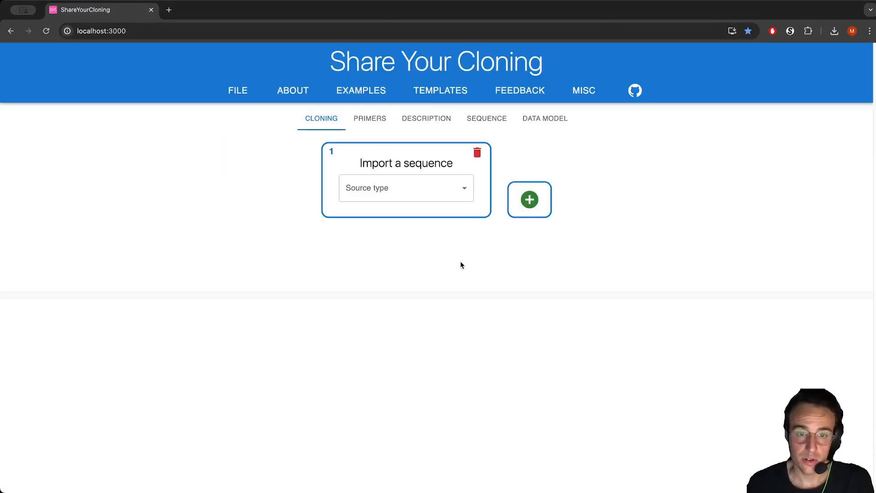
Load the PCR-based targeting template from the Allele engineering kit and look through its cloning steps
left_click(458, 95)
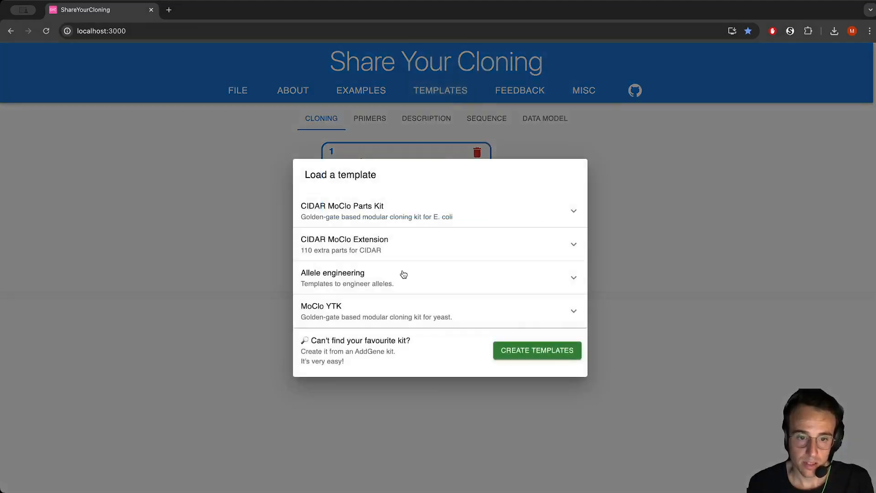
left_click(404, 274)
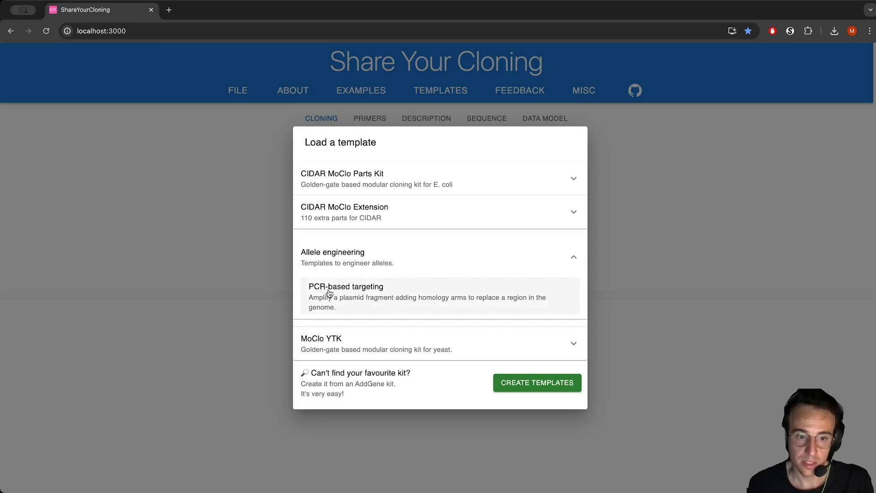
left_click(365, 292)
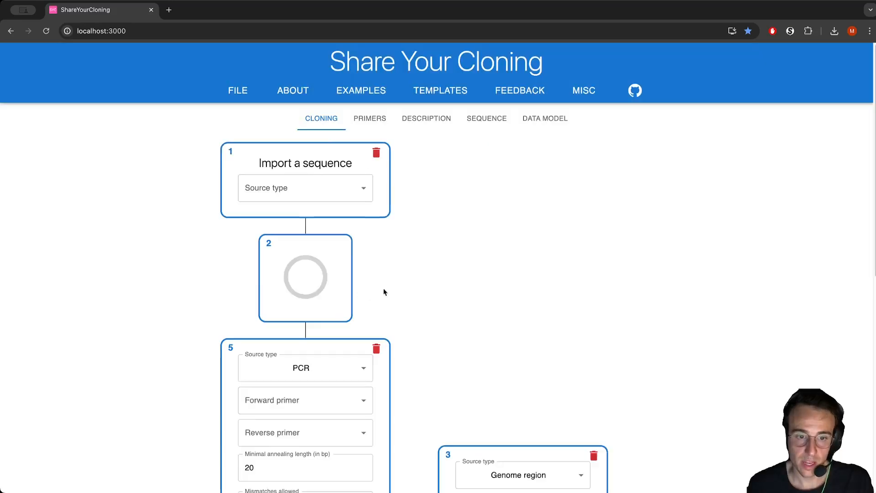
scroll(476, 290, "down", 5)
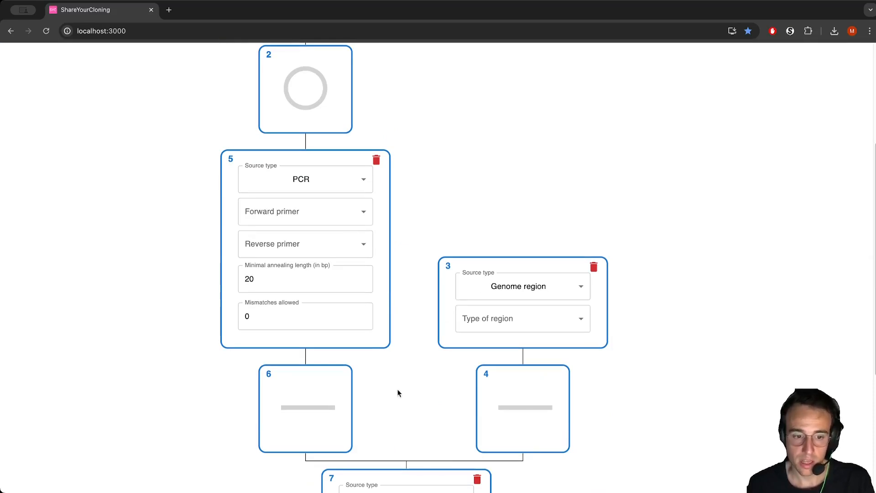
scroll(396, 365, "up", 5)
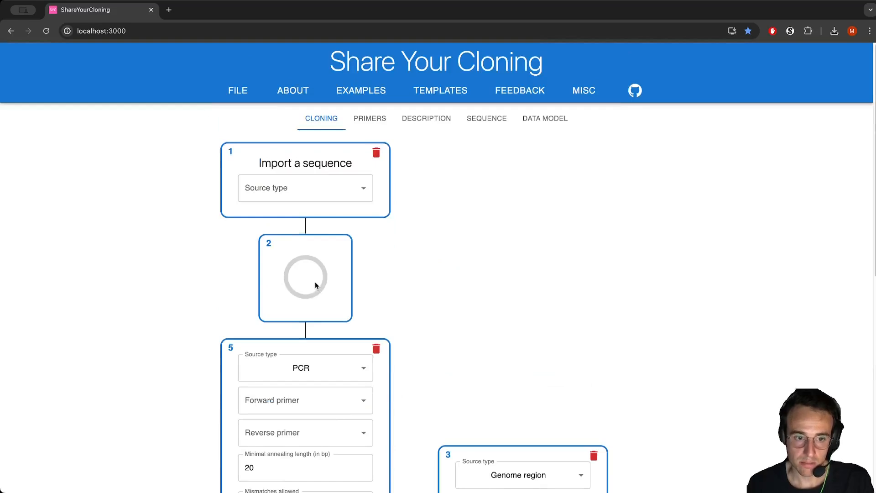
scroll(315, 281, "down", 7)
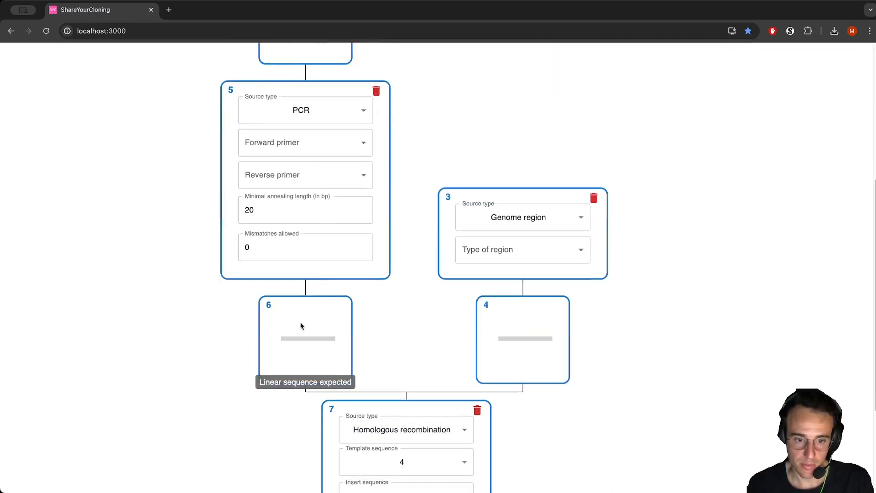
scroll(301, 326, "down", 4)
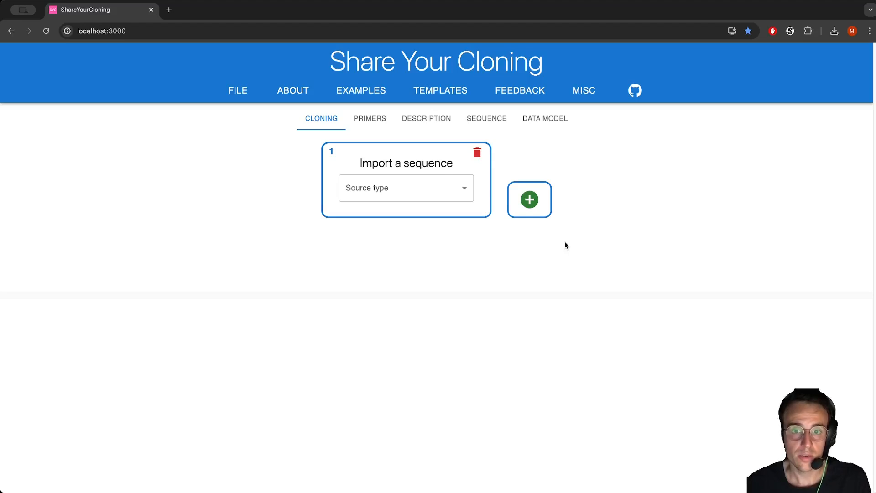
Load the CDS self-replicating plasmid template from the MoClo YTK kit
left_click(454, 93)
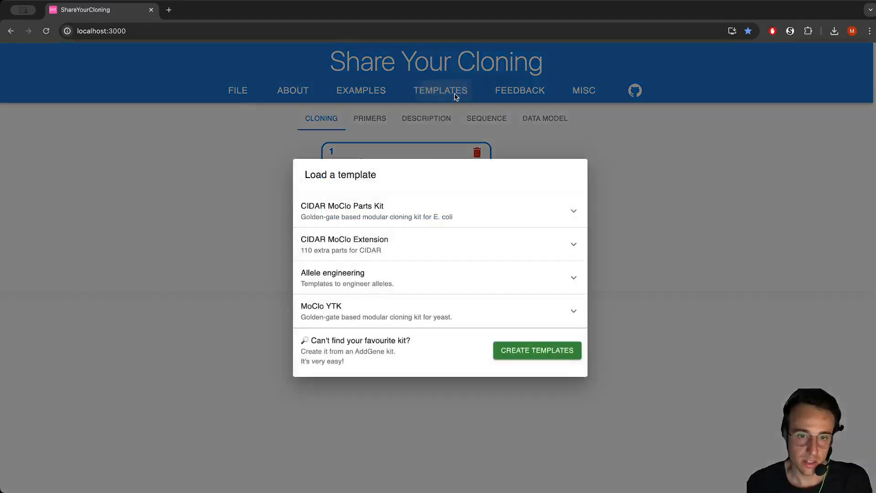
left_click(359, 315)
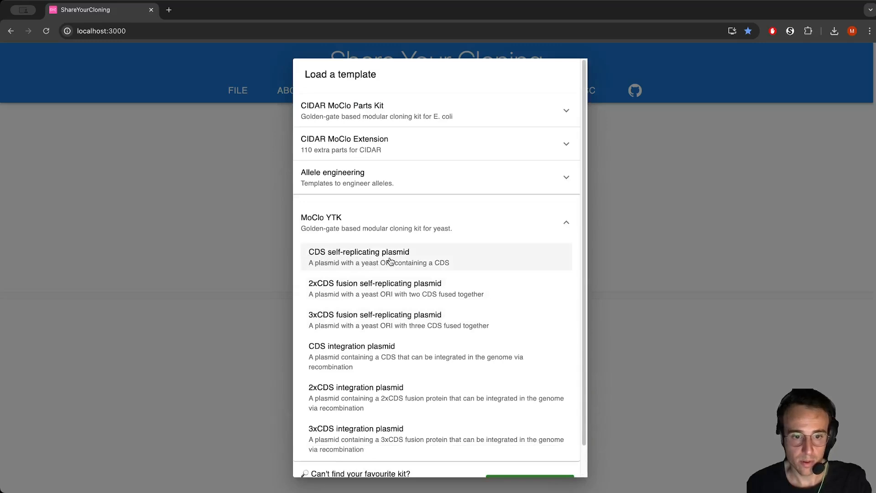
left_click(317, 259)
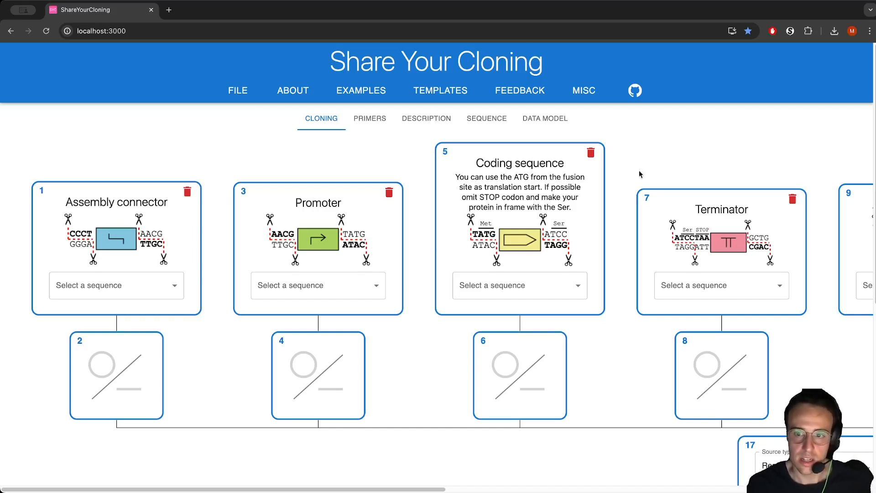
Import pYTK002 - ConLS as the assembly connector in source 1
left_click(122, 288)
scroll(126, 361, "down", 1)
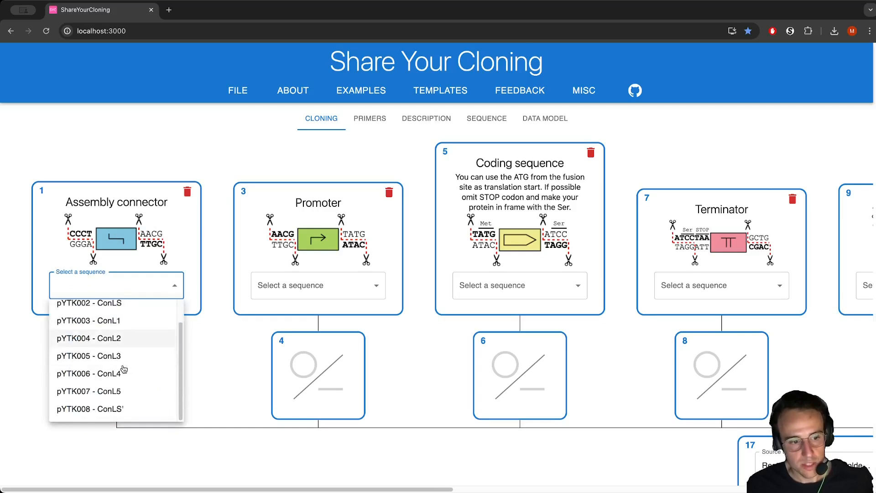
scroll(119, 340, "up", 1)
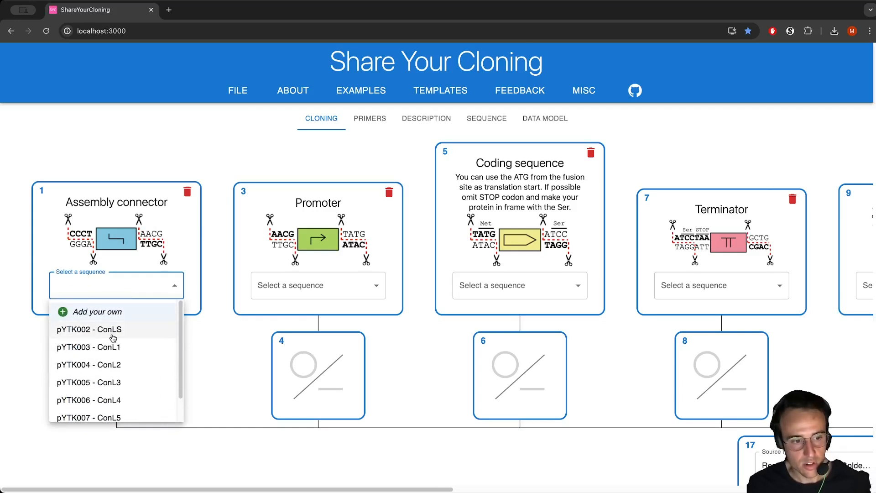
left_click(112, 336)
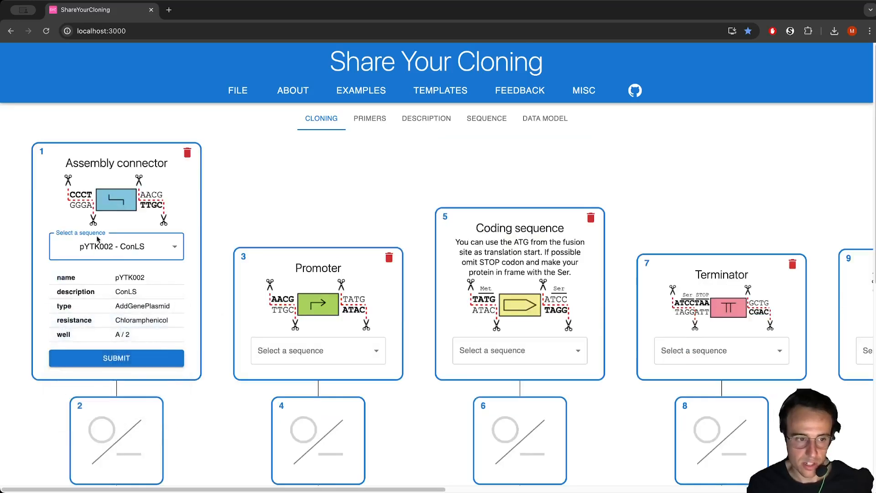
left_click(132, 359)
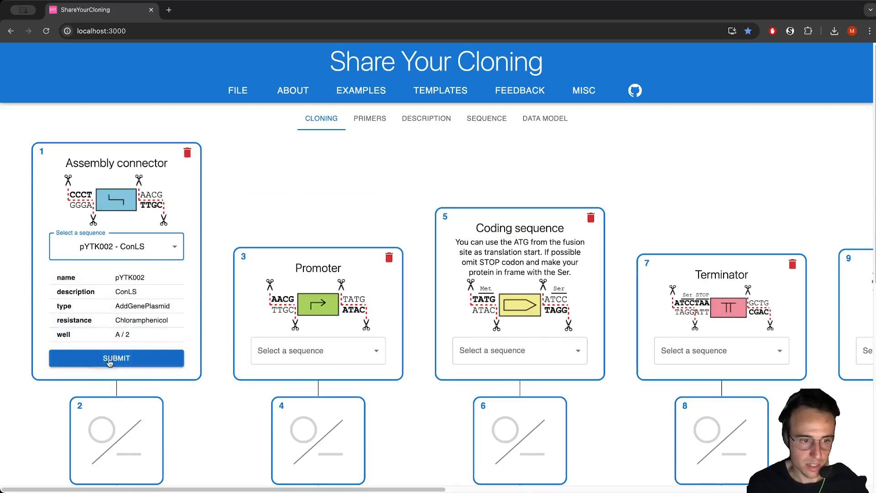
Import pYTK011 - pPGK1 as the promoter in source 3
left_click(316, 363)
scroll(331, 401, "down", 1)
left_click(325, 406)
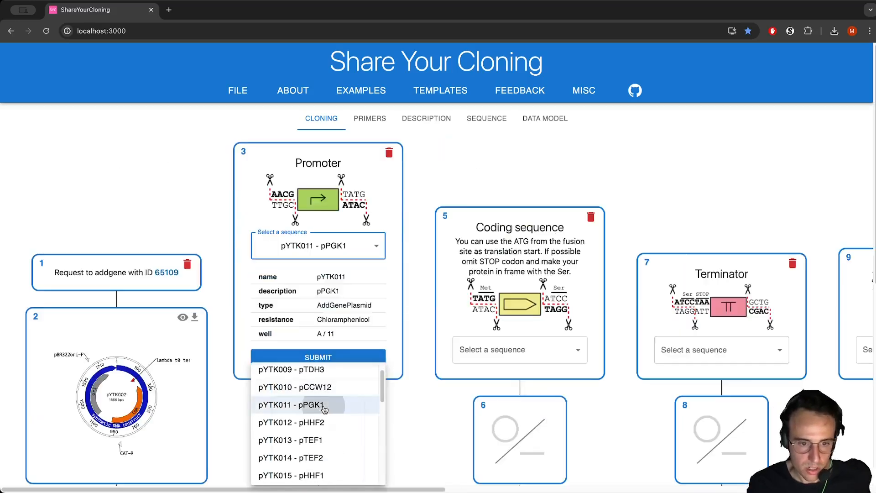
left_click(364, 361)
Import pYTK032 - mTurquoise2 as the coding sequence in source 5
left_click(511, 292)
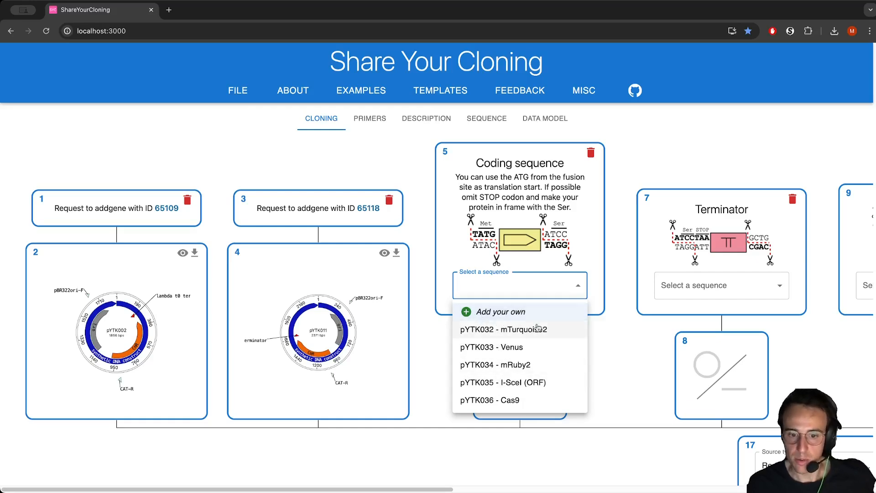
left_click(528, 337)
scroll(579, 346, "down", 9)
scroll(563, 344, "up", 5)
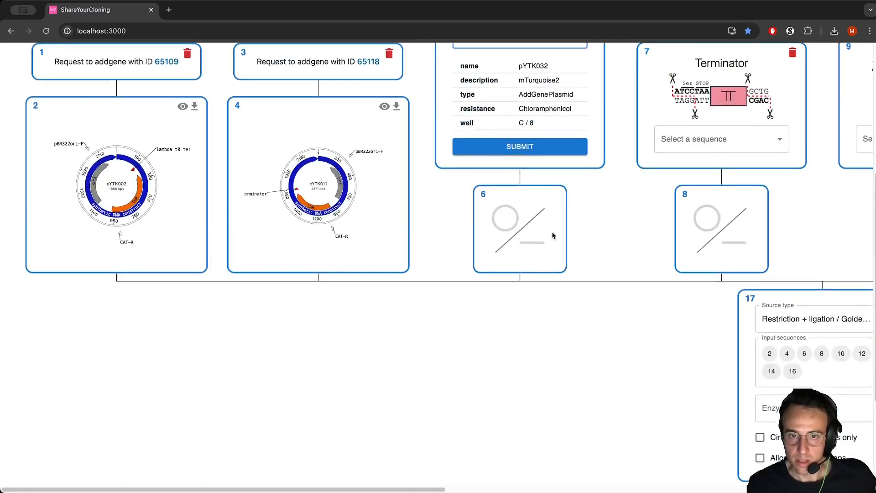
scroll(552, 241, "up", 4)
left_click(525, 381)
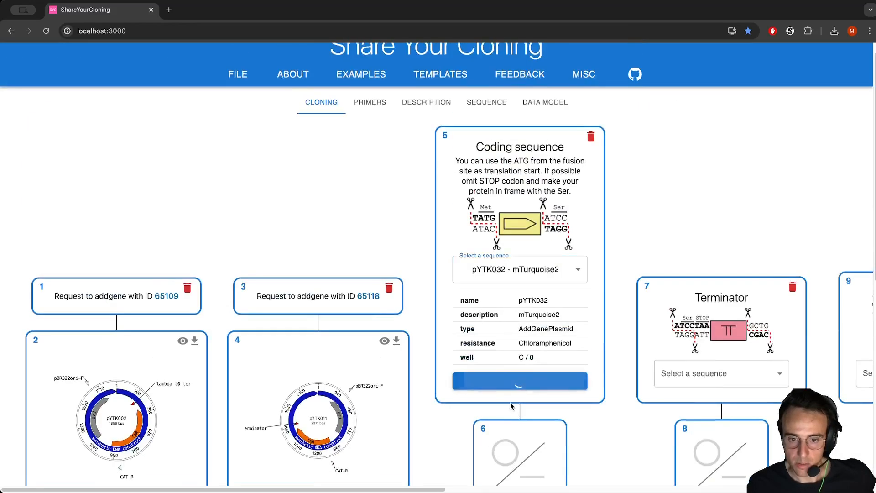
Import pYTK052 as the terminator in source 7
left_click(711, 243)
left_click(705, 304)
left_click(684, 336)
Import the remaining parts: pYTK067 in source 9, pYTK075 in source 11, pYTK081 in source 13 and pYTK083 - AmpR-ColE1 in source 15
left_click_drag(430, 488, 803, 487)
left_click(229, 245)
left_click(215, 287)
left_click(401, 240)
left_click(433, 391)
left_click(611, 335)
left_click(621, 377)
left_click(803, 338)
left_click(774, 389)
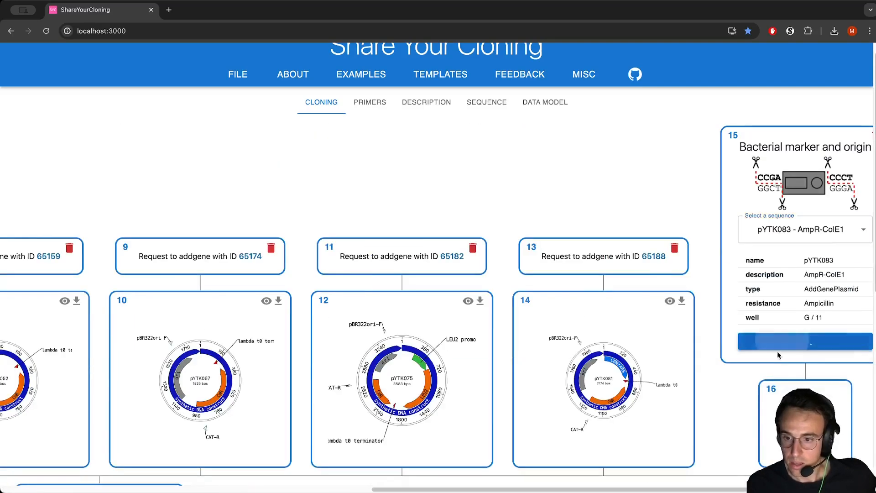
Run the restriction and ligation of all input sequences with BsaI, limited to circular assemblies
left_click_drag(675, 490, 432, 476)
scroll(432, 477, "right", 5)
scroll(432, 476, "down", 3)
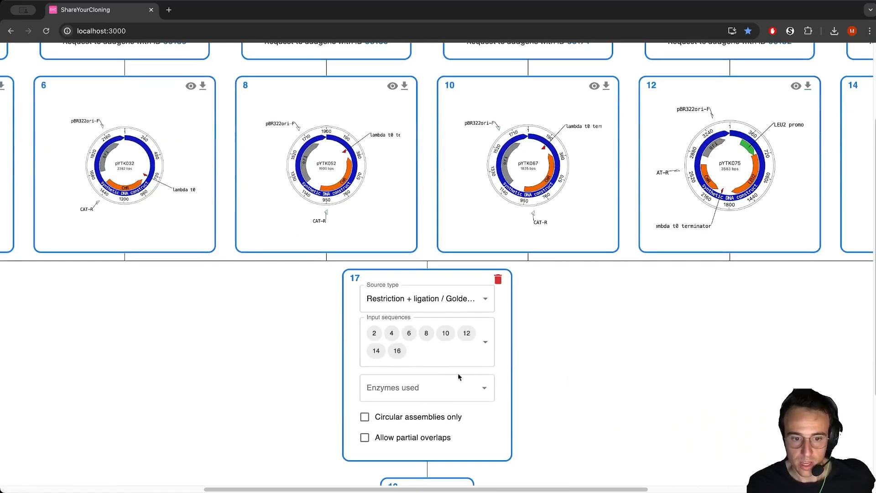
left_click(383, 389)
type("BsaI")
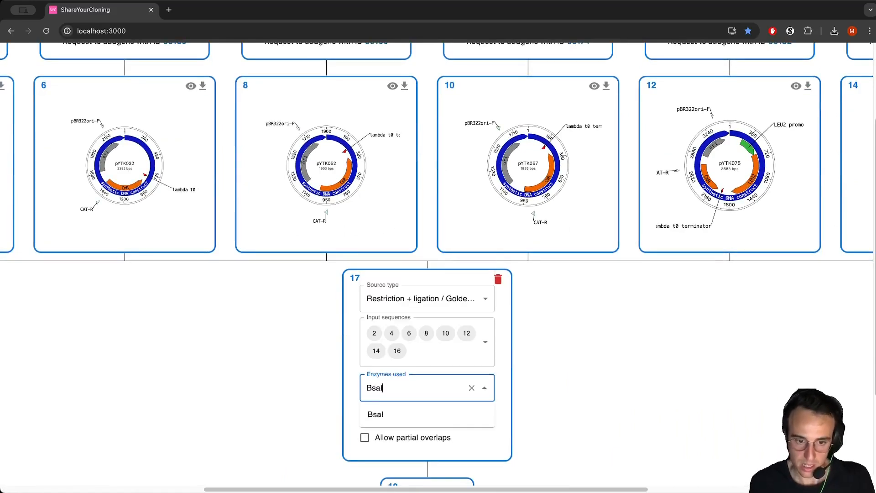
left_click(386, 416)
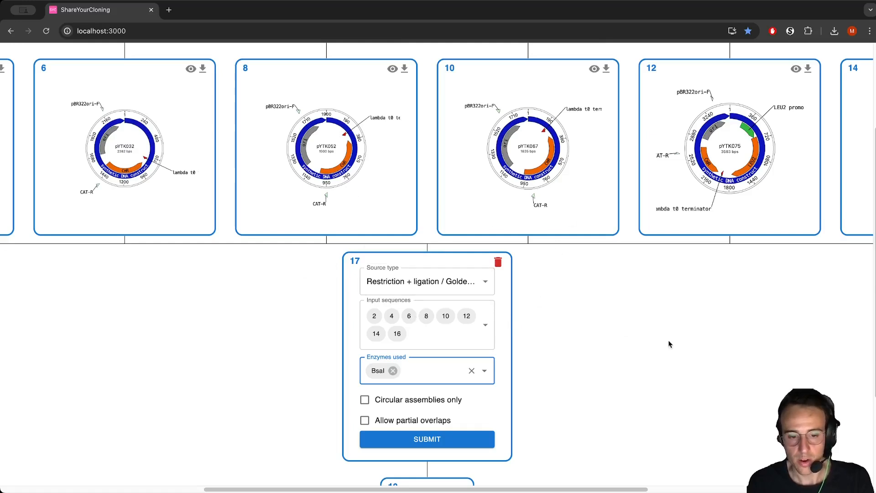
scroll(657, 342, "down", 1)
left_click(429, 376)
scroll(626, 310, "down", 2)
scroll(626, 310, "down", 10)
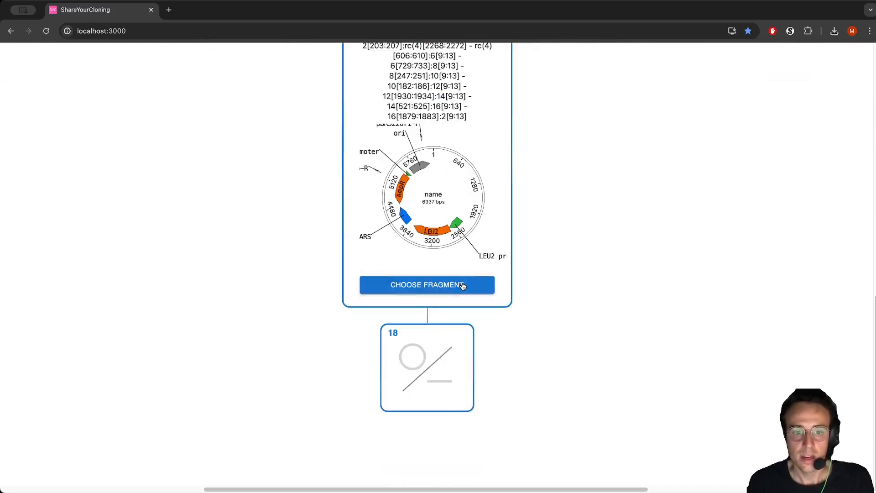
Compare the possible assembly products and choose the 6337 bps fragment
scroll(573, 274, "up", 4)
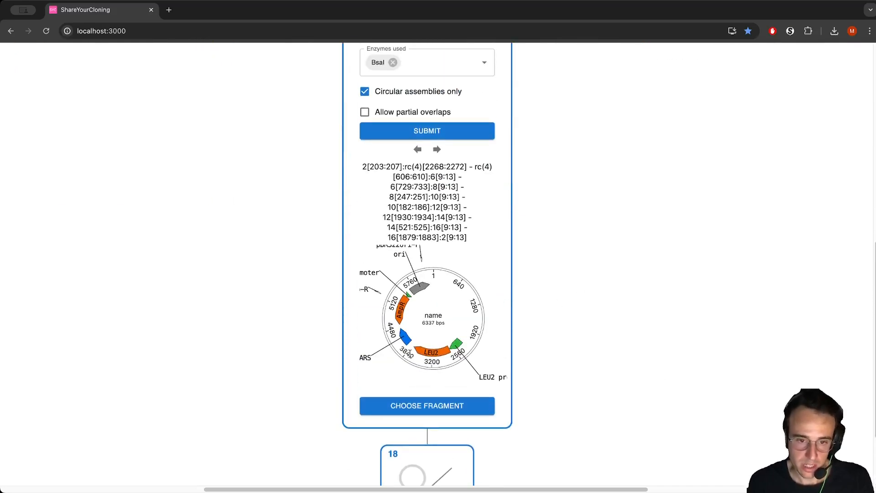
left_click(437, 149)
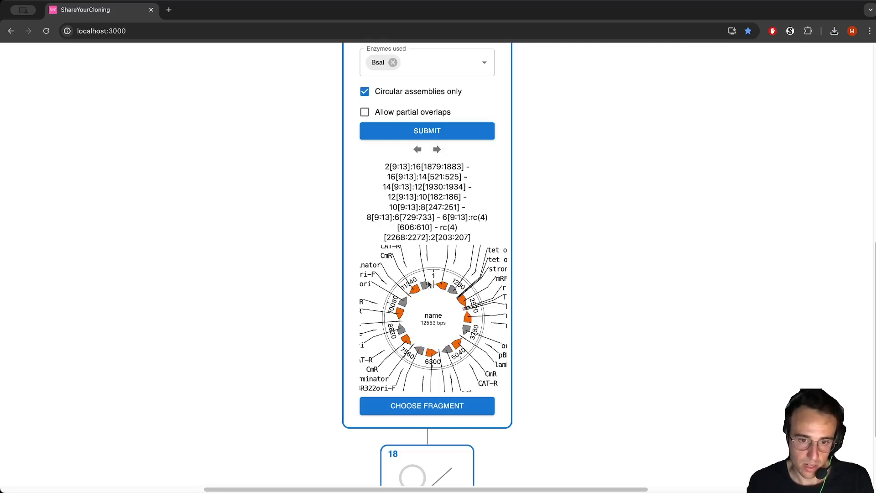
left_click(437, 149)
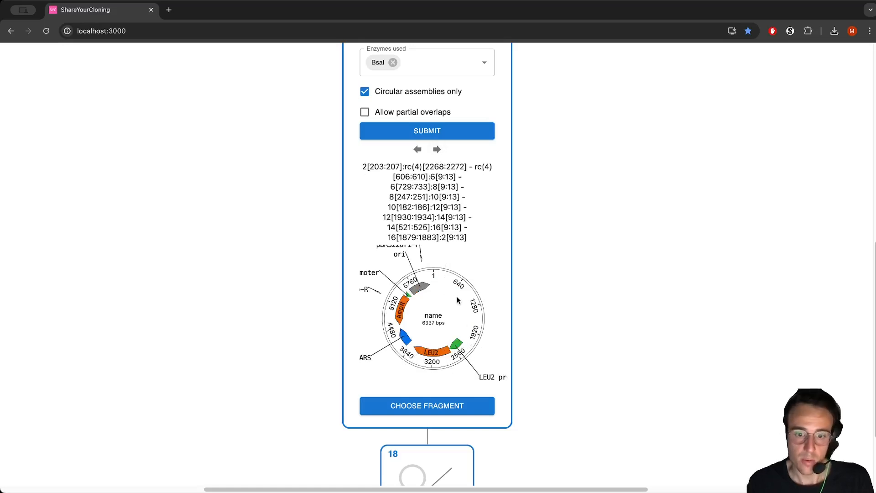
left_click(440, 405)
scroll(565, 337, "down", 5)
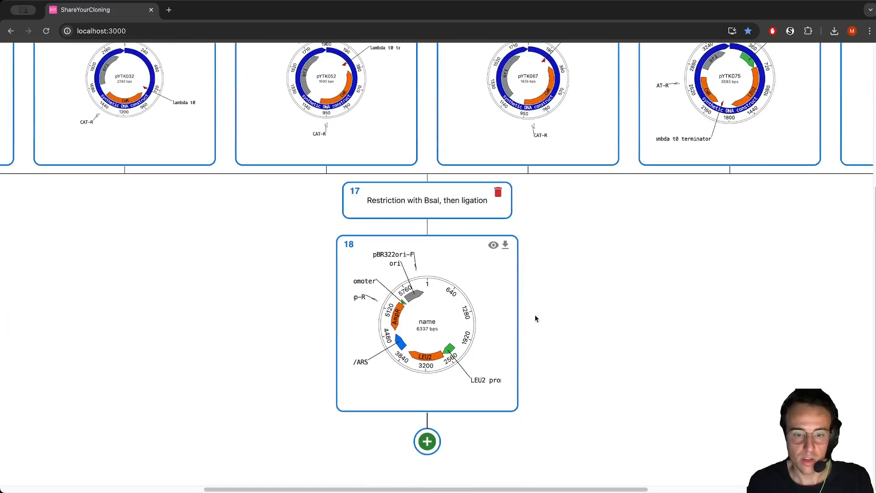
Save the assembled sequence 18 as a genbank file named product
left_click(507, 246)
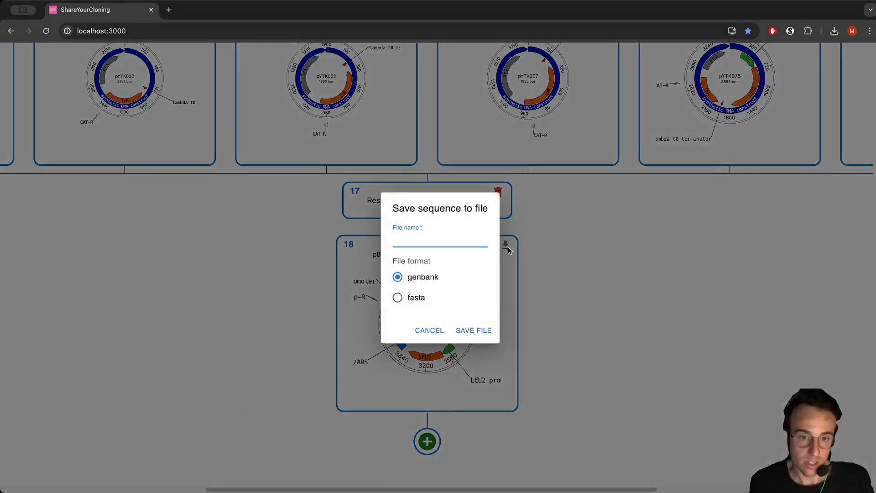
type("product")
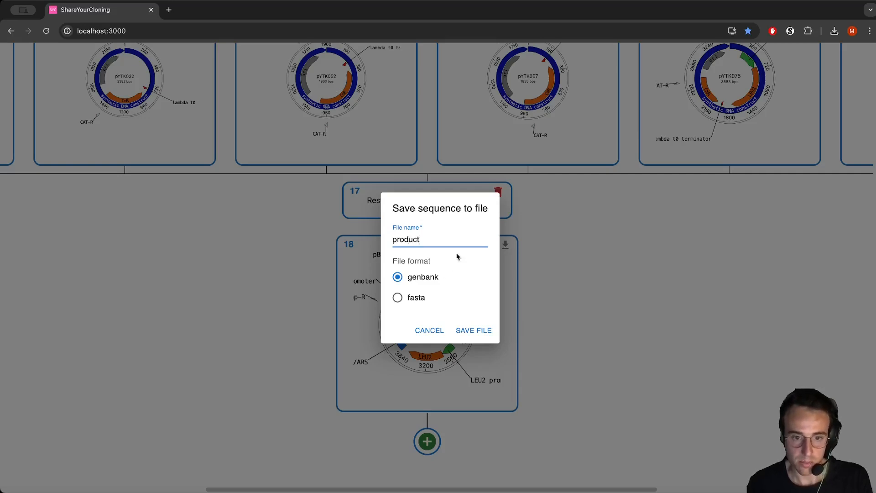
left_click(482, 332)
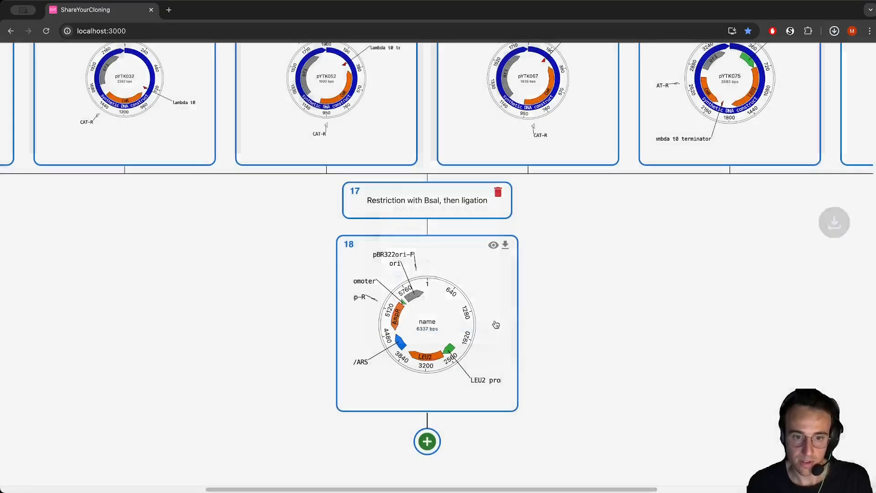
scroll(662, 284, "up", 5)
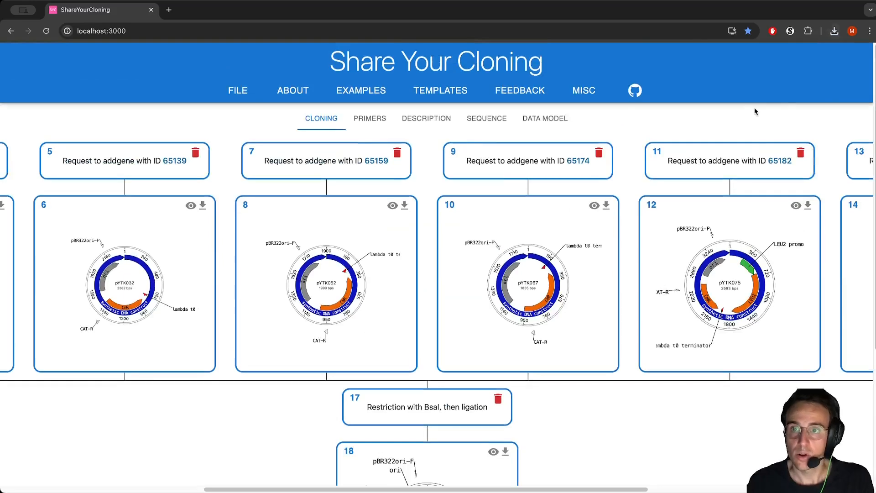
left_click(235, 91)
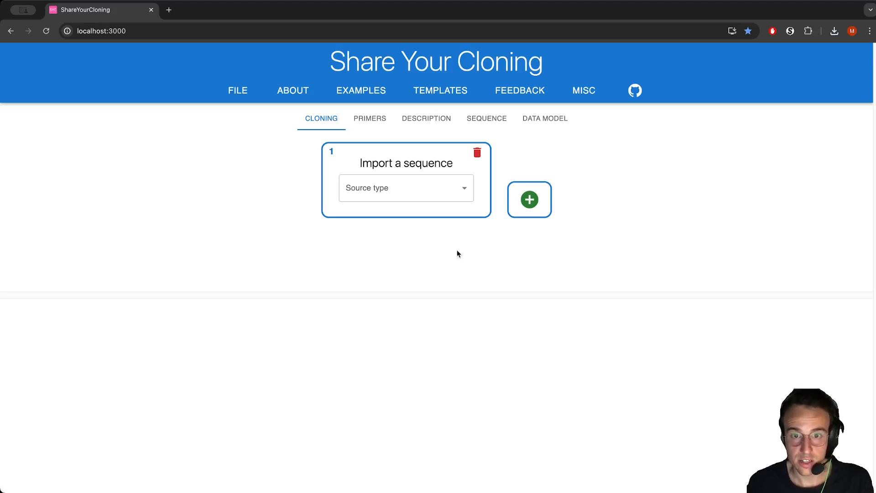
View the feedback contact options, close them, and show the newsletter, project information and demo video options
left_click(524, 93)
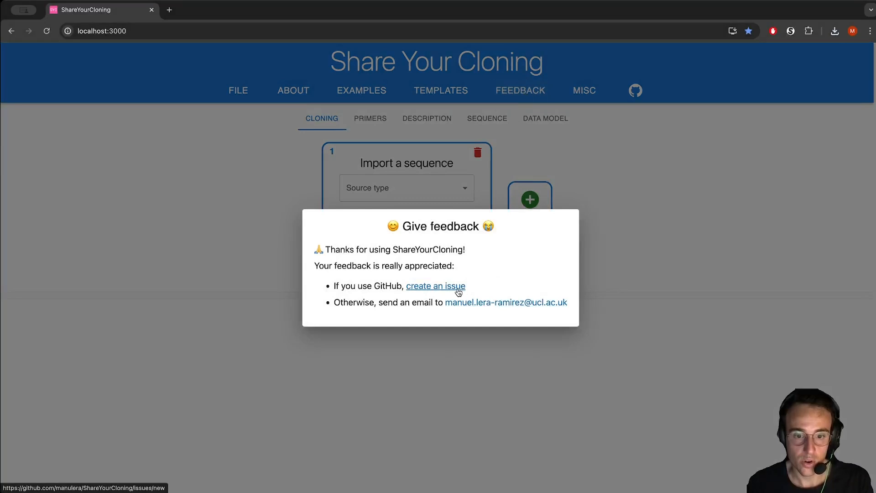
key("Escape")
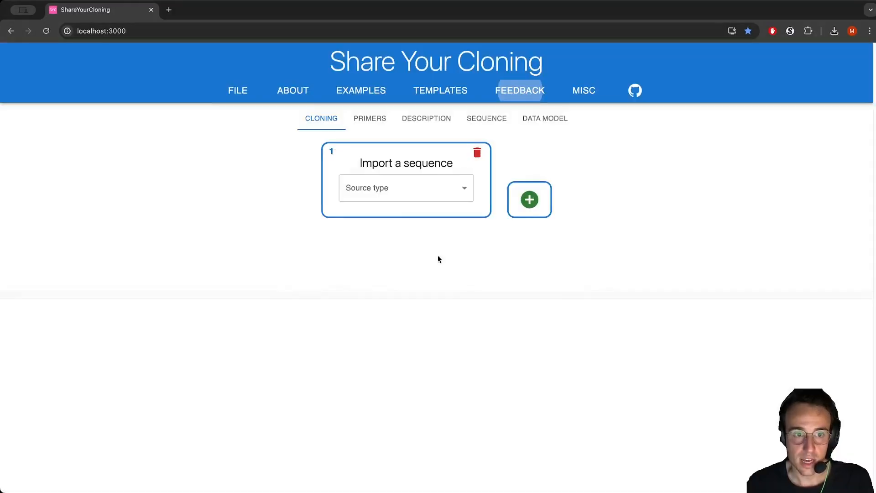
left_click(295, 90)
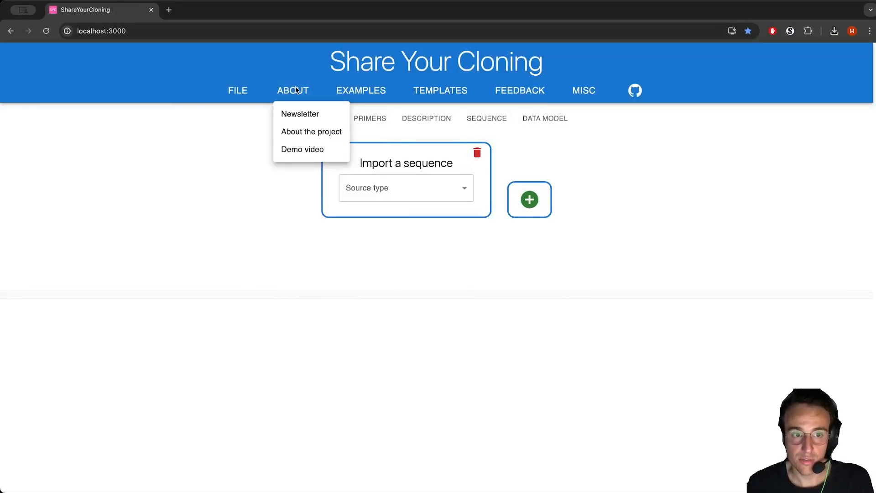